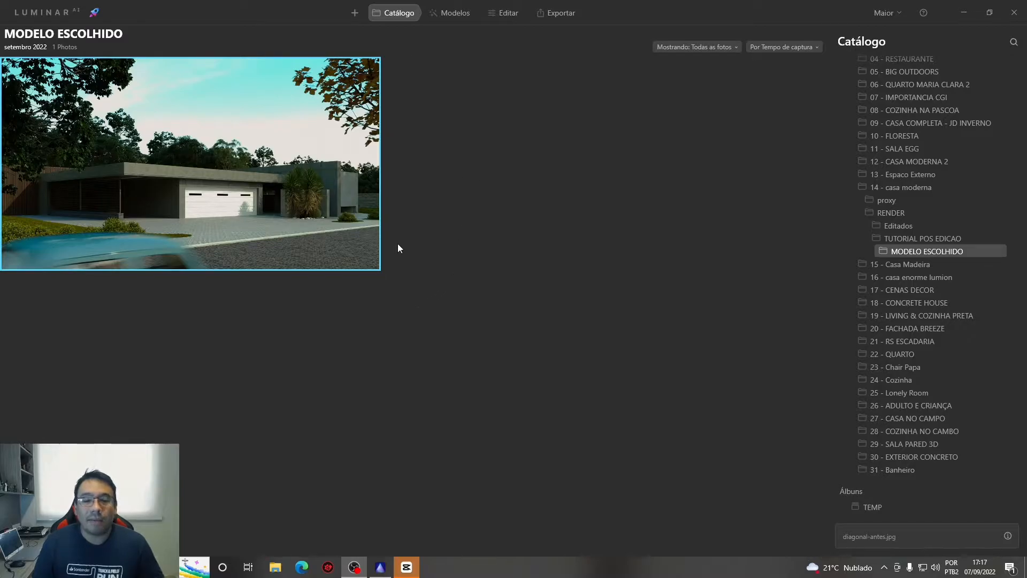
Apply the Mais volume template from the Cenário collection to the house render
{"action": "left_click", "coordinate": [447, 14]}
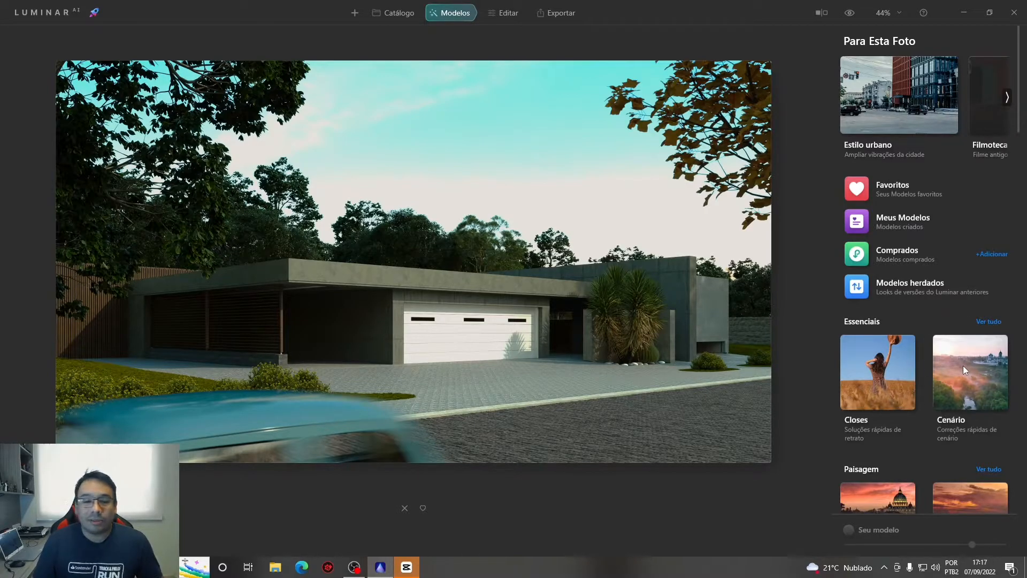
{"action": "key", "text": "ctrl"}
{"action": "key", "text": "ctrl"}
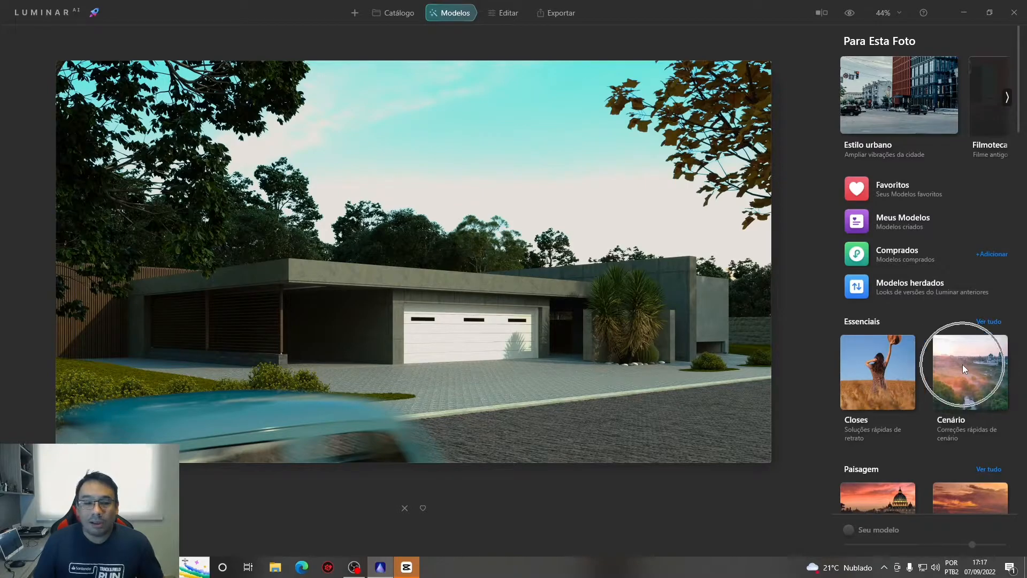
{"action": "left_click", "coordinate": [962, 364]}
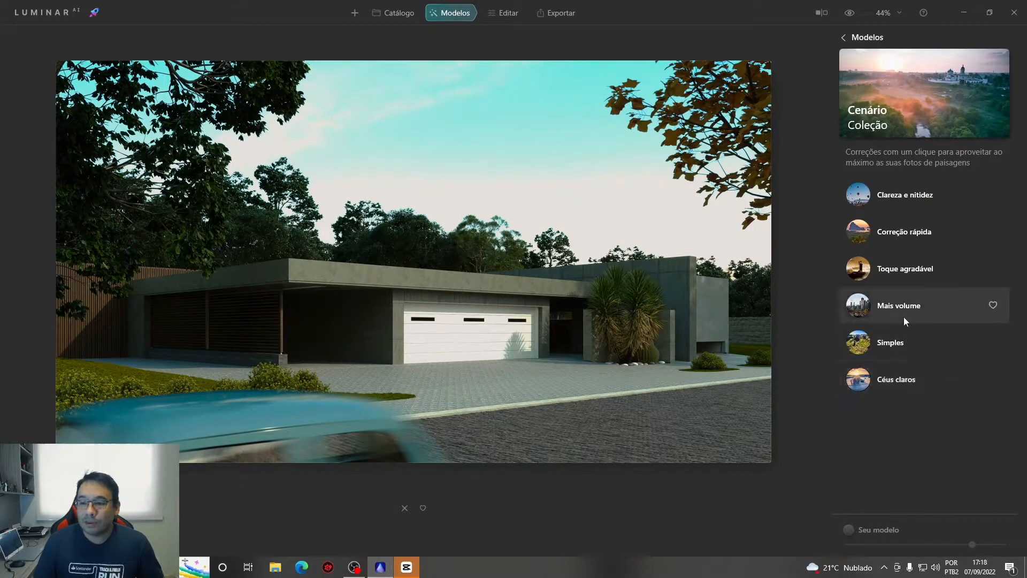
{"action": "left_click", "coordinate": [893, 306]}
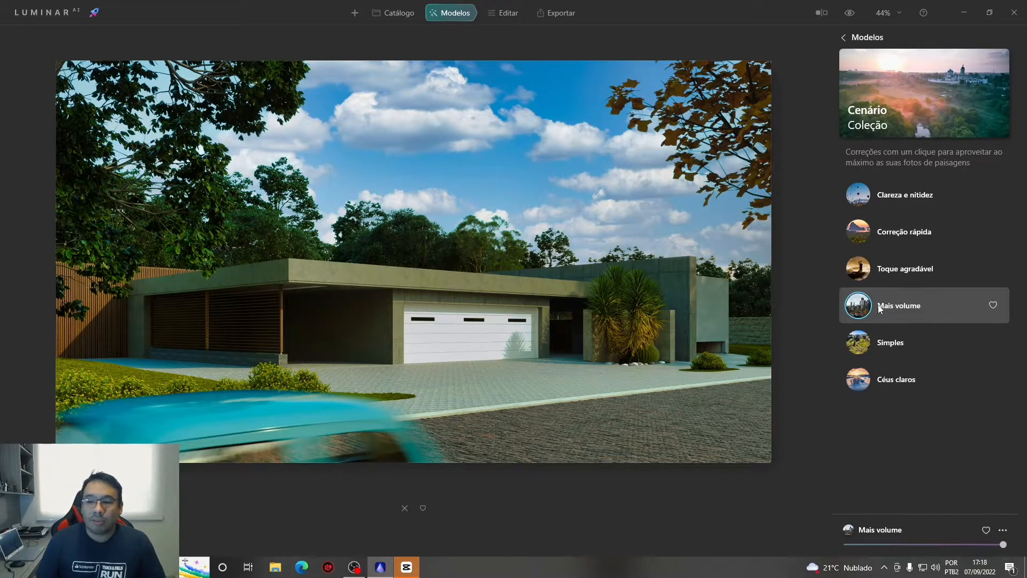
In the Cor editing tool, set Saturação to -18 and Vibração to 15
{"action": "left_click", "coordinate": [504, 17]}
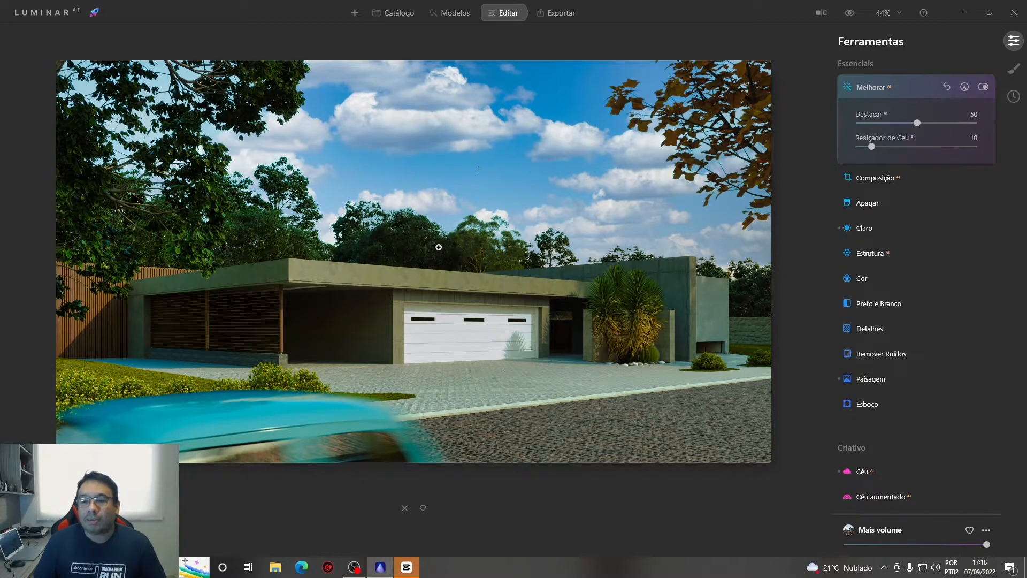
{"action": "left_click", "coordinate": [865, 279]}
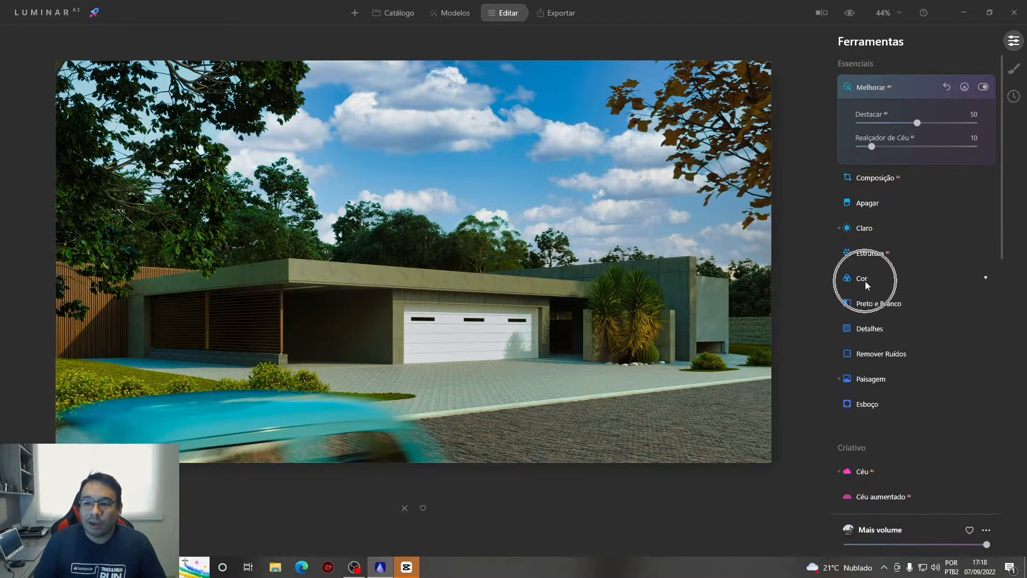
{"action": "left_click_drag", "start_coordinate": [916, 249], "coordinate": [901, 250]}
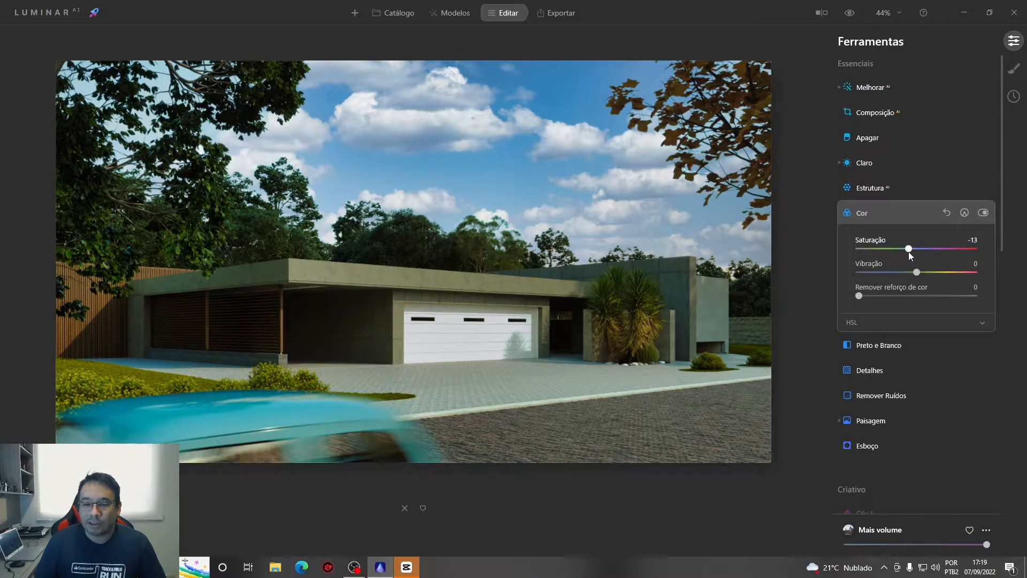
{"action": "left_click_drag", "start_coordinate": [907, 251], "coordinate": [906, 251]}
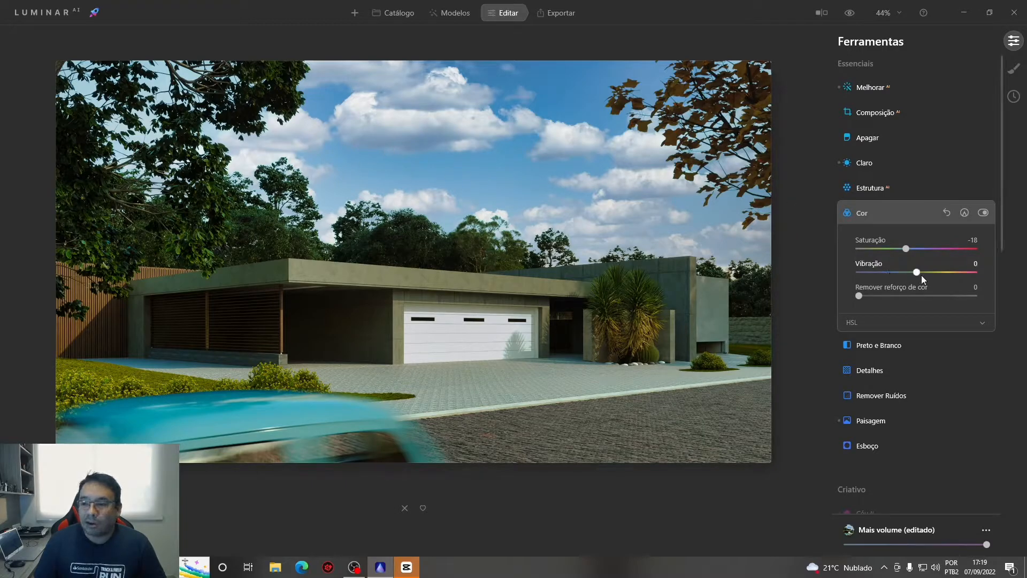
{"action": "left_click_drag", "start_coordinate": [920, 271], "coordinate": [925, 276]}
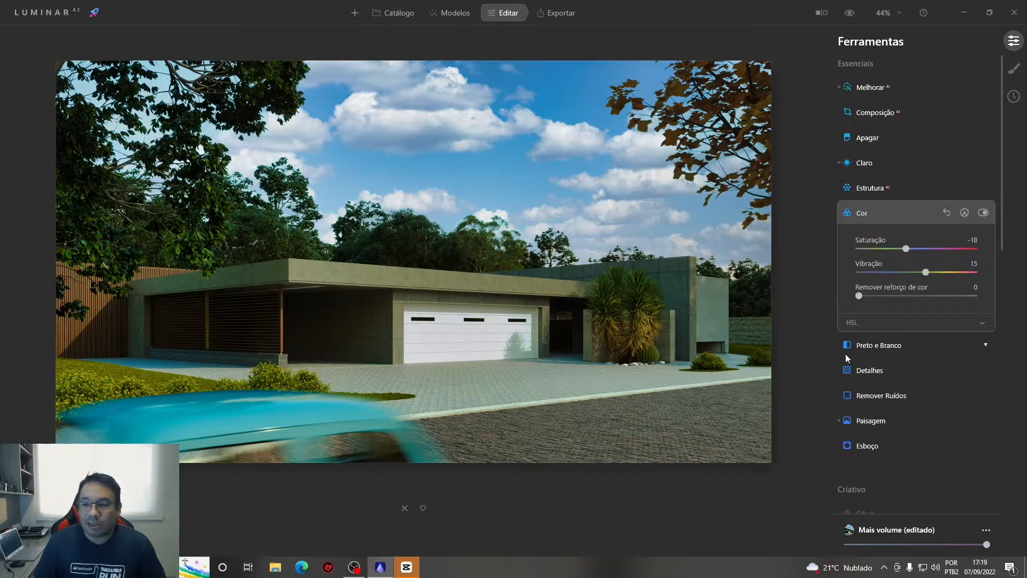
Switch the HSL adjustments to Saturação and set Amarelo to -35 and Verde to -23
{"action": "key", "text": "ctrl"}
{"action": "key", "text": "ctrl"}
{"action": "key", "text": "ctrl"}
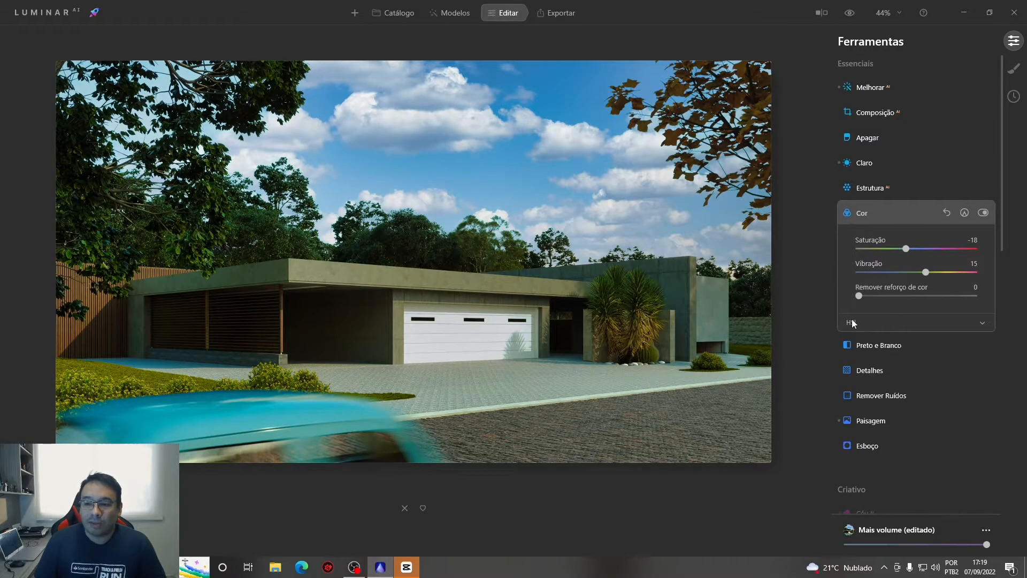
{"action": "left_click", "coordinate": [851, 321]}
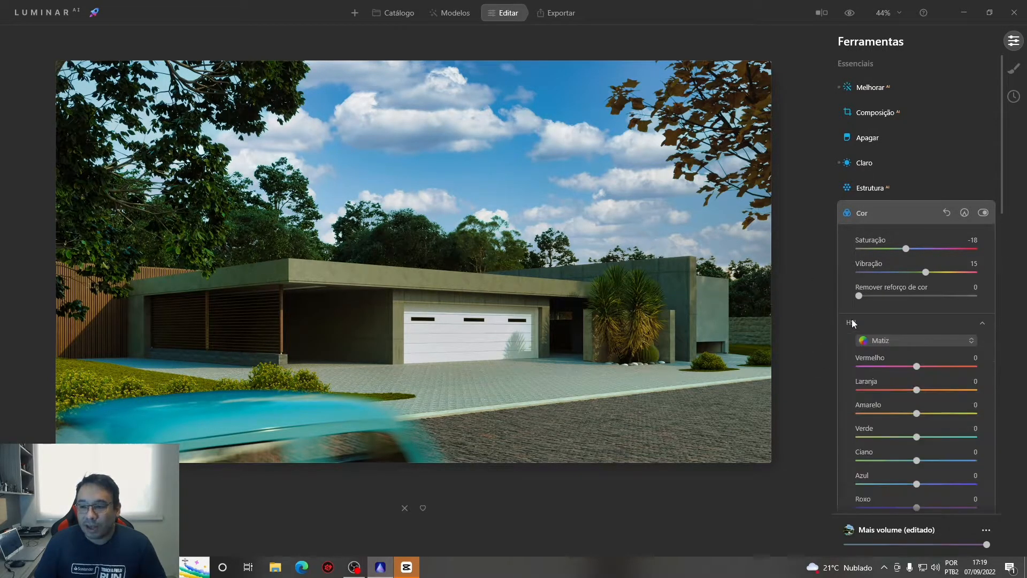
{"action": "scroll", "coordinate": [884, 320], "scroll_direction": "down", "scroll_amount": 2}
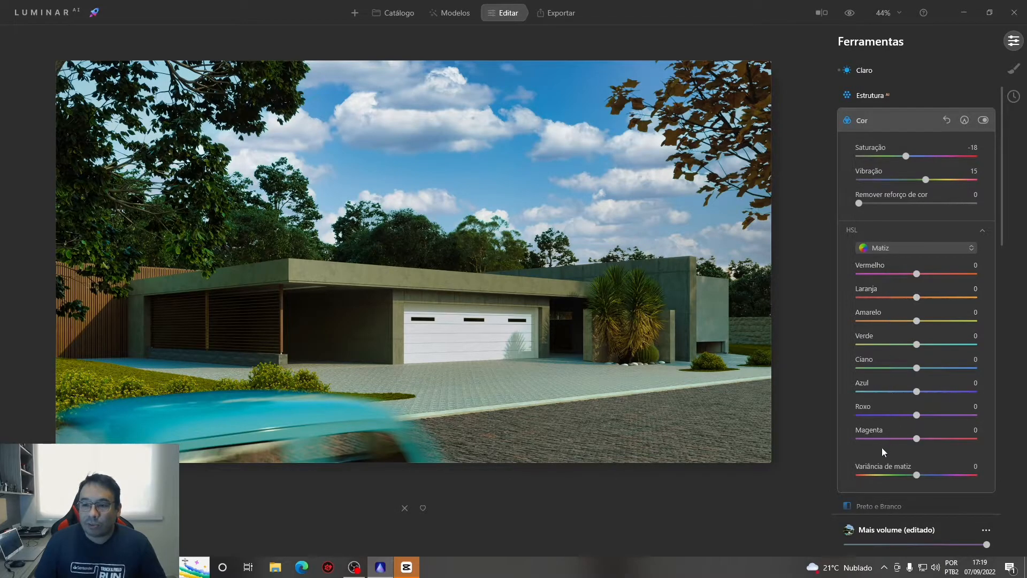
{"action": "left_click", "coordinate": [877, 250]}
{"action": "key", "text": "ctrl"}
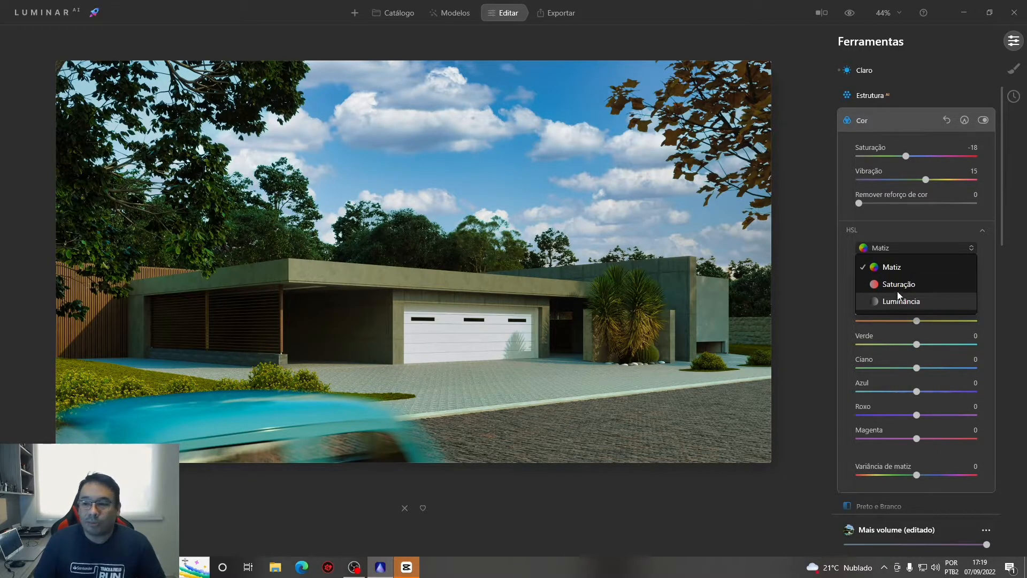
{"action": "left_click", "coordinate": [893, 288]}
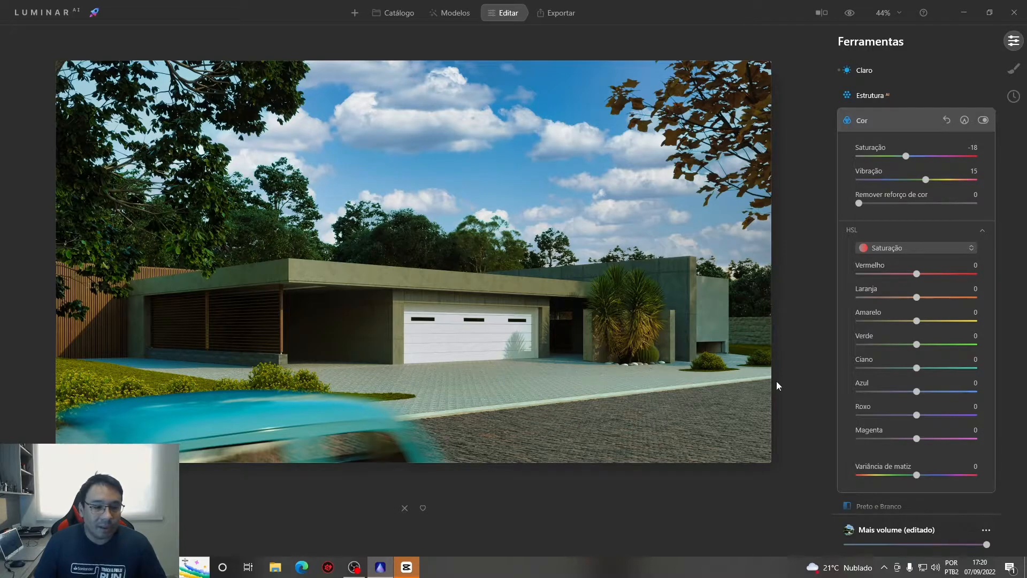
{"action": "left_click_drag", "start_coordinate": [916, 322], "coordinate": [895, 323]}
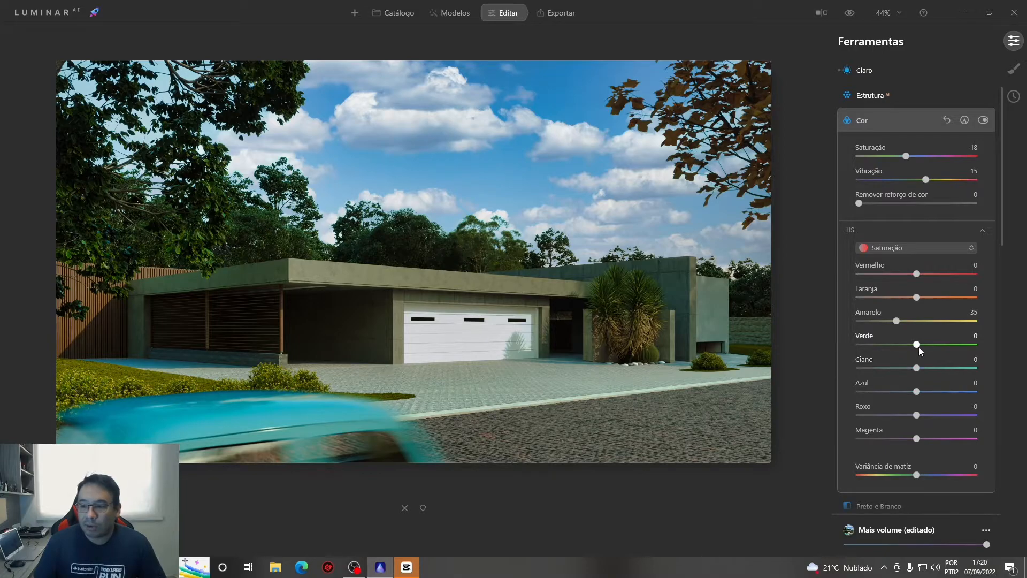
{"action": "left_click_drag", "start_coordinate": [917, 345], "coordinate": [913, 345]}
{"action": "left_click_drag", "start_coordinate": [890, 352], "coordinate": [895, 352]}
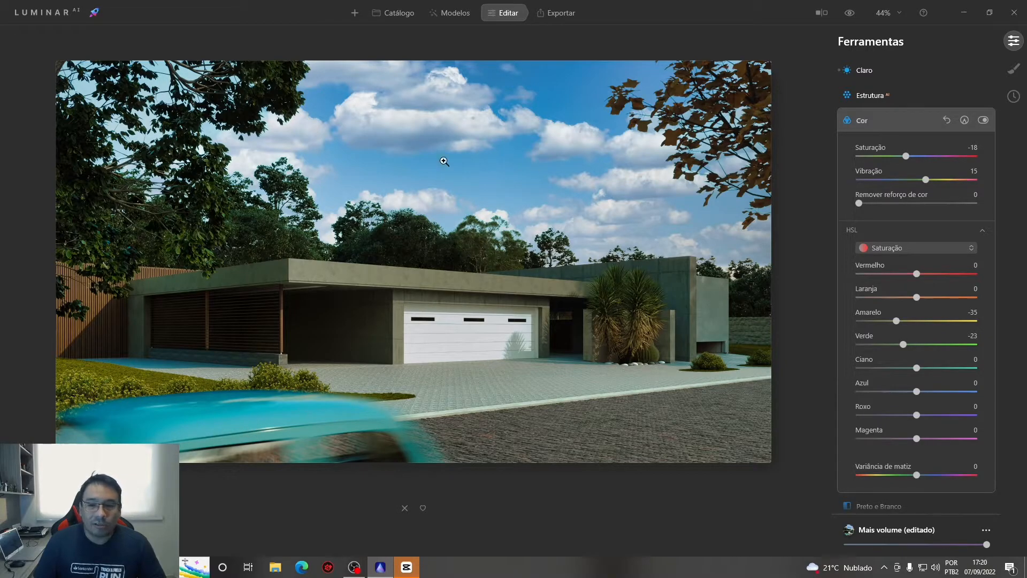
Reduce the HSL saturation of Ciano to -63 and Azul to -12
{"action": "left_click_drag", "start_coordinate": [917, 373], "coordinate": [892, 373]}
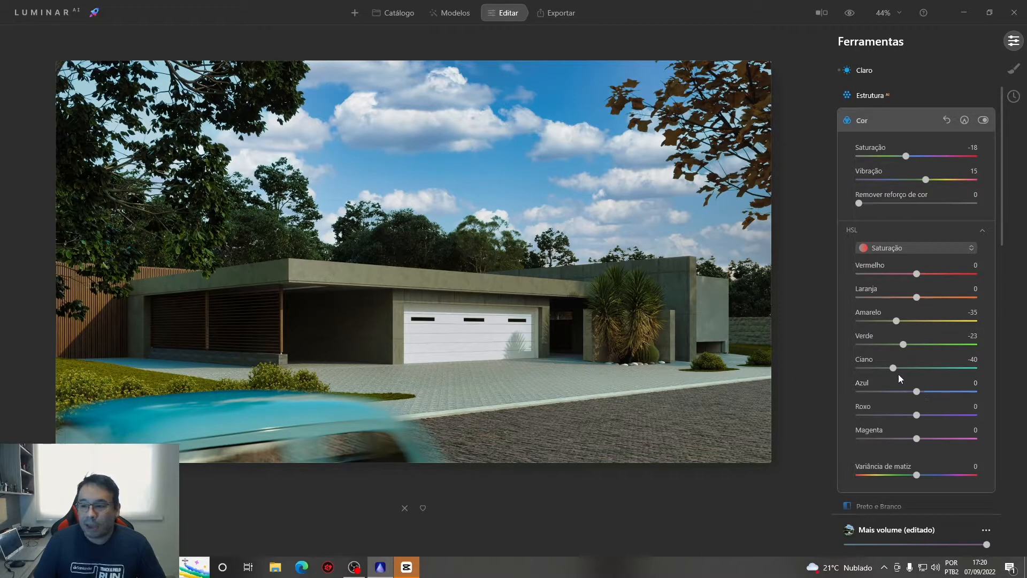
{"action": "left_click_drag", "start_coordinate": [895, 372], "coordinate": [882, 373]}
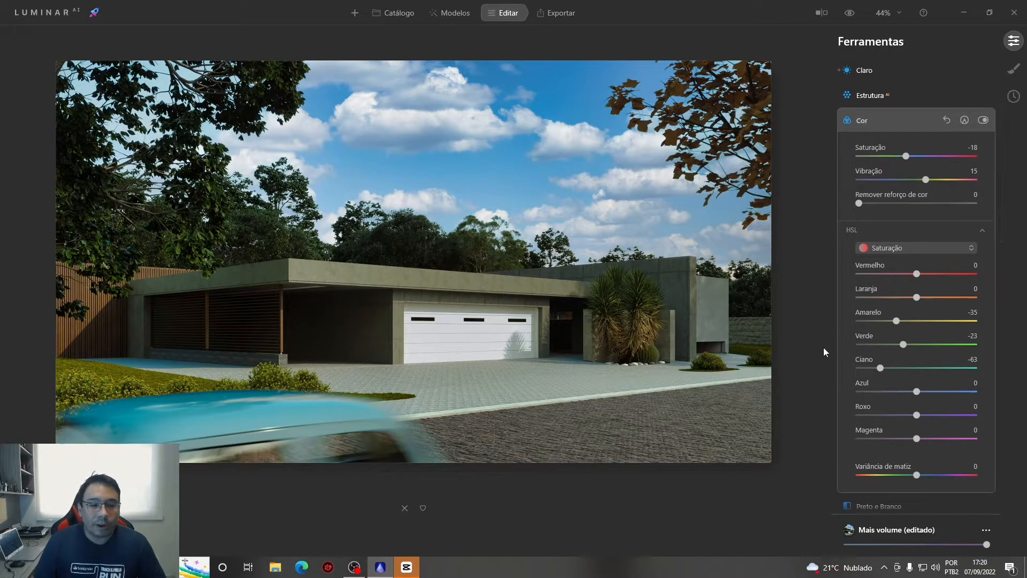
{"action": "left_click_drag", "start_coordinate": [913, 393], "coordinate": [908, 392]}
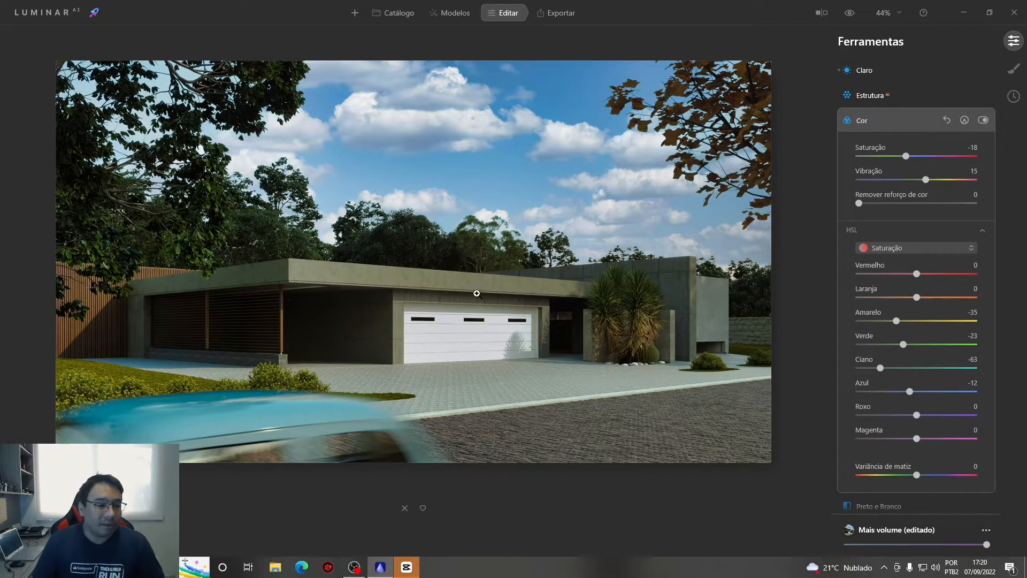
In the Detalhes tool, set small details to 6, medium details to 6 and large details to 7
{"action": "scroll", "coordinate": [888, 161], "scroll_direction": "up", "scroll_amount": 2}
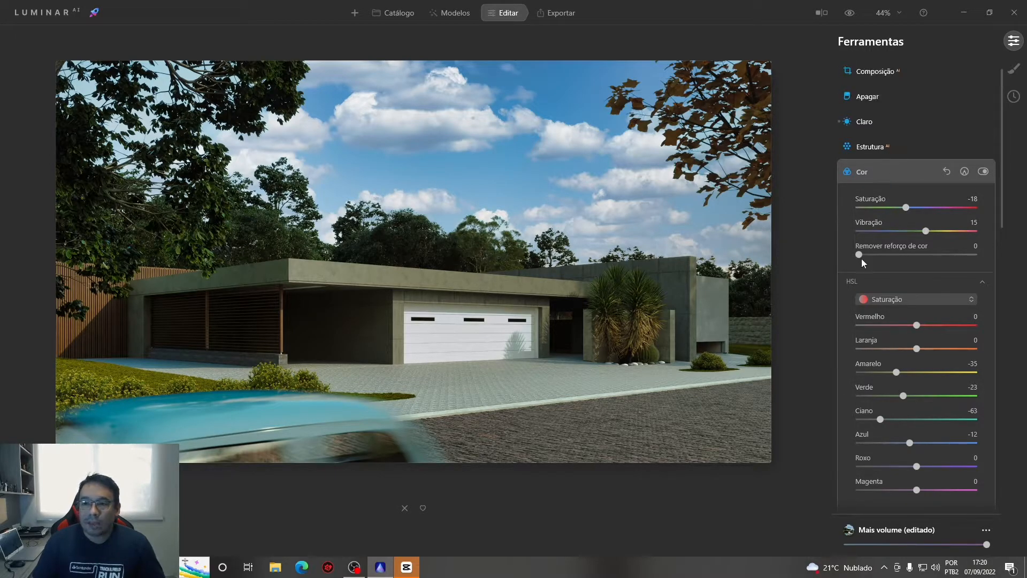
{"action": "scroll", "coordinate": [865, 255], "scroll_direction": "up", "scroll_amount": 2}
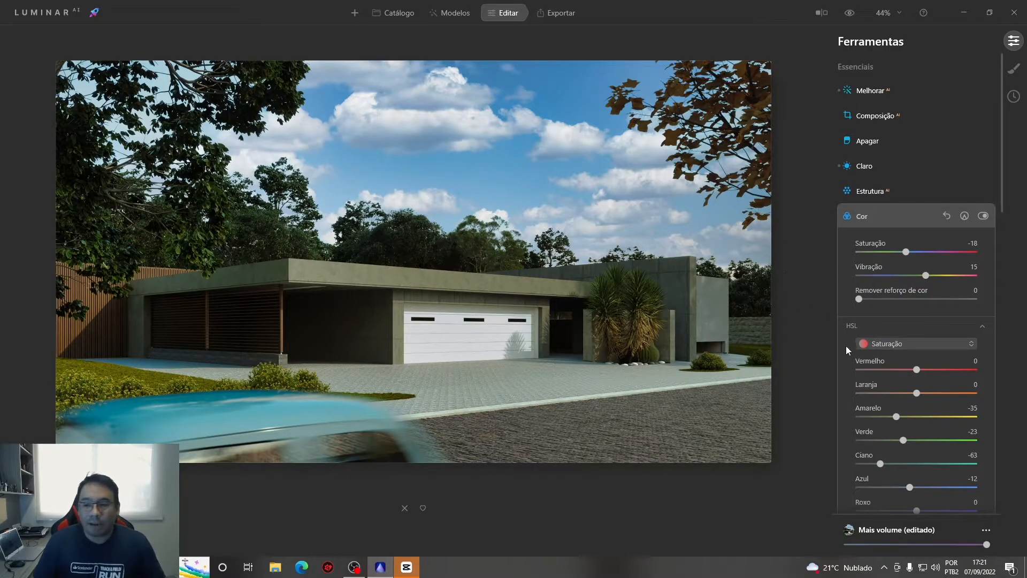
{"action": "scroll", "coordinate": [852, 345], "scroll_direction": "down", "scroll_amount": 3}
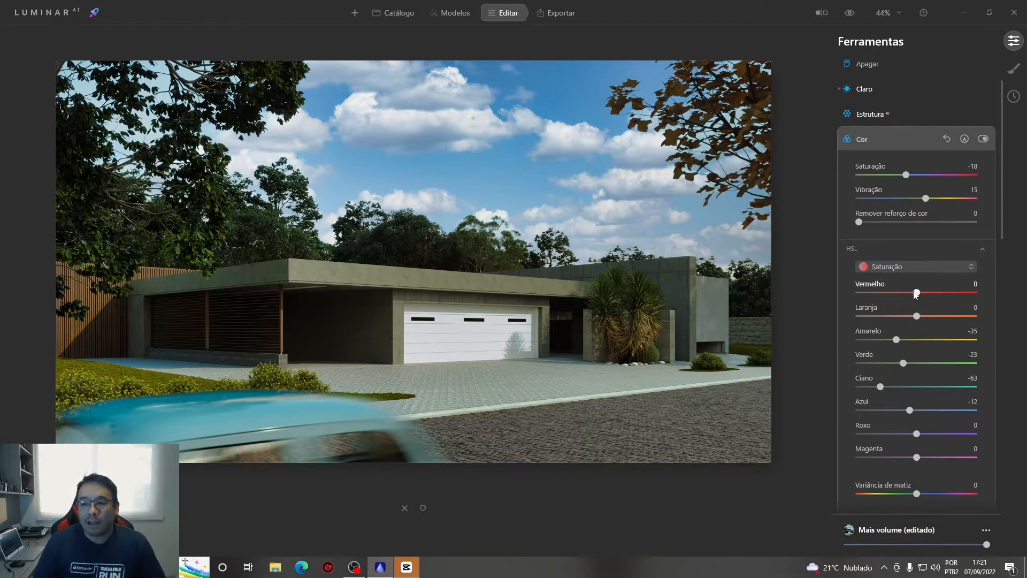
{"action": "scroll", "coordinate": [857, 402], "scroll_direction": "down", "scroll_amount": 7}
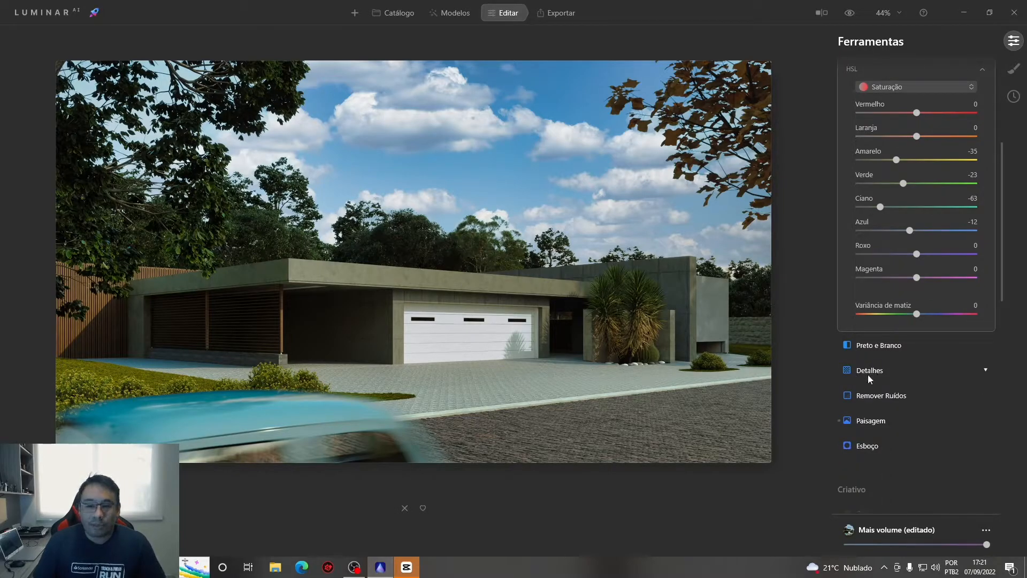
{"action": "left_click", "coordinate": [868, 374]}
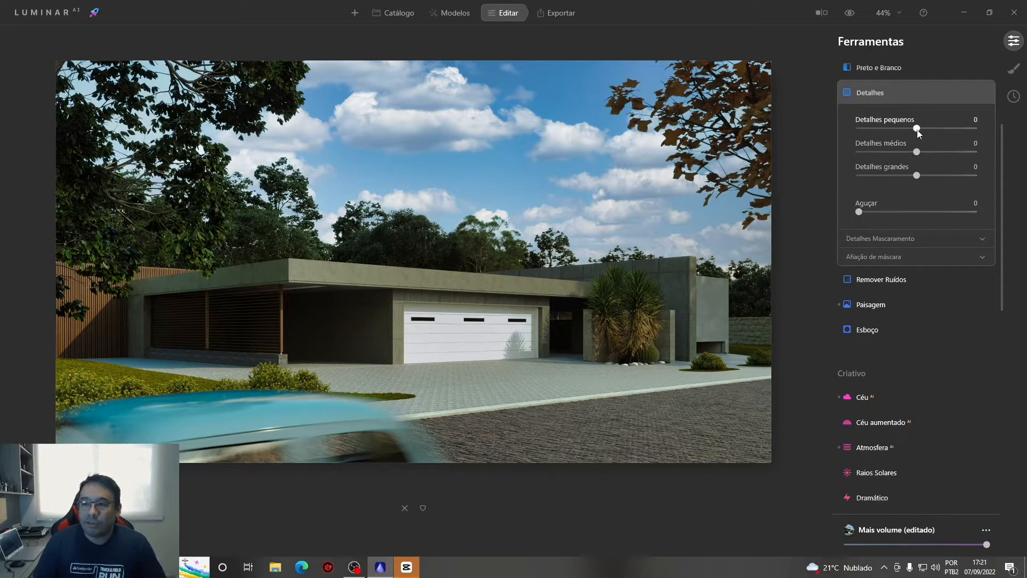
{"action": "left_click_drag", "start_coordinate": [916, 128], "coordinate": [921, 179]}
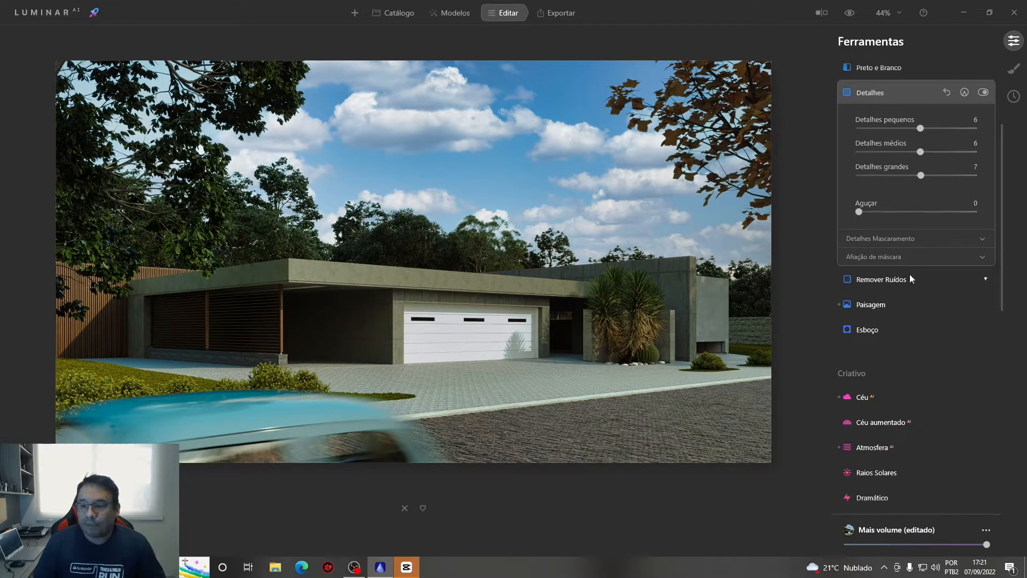
In the Claro tool, raise Exposição to 1,07 and Destaques to 27
{"action": "scroll", "coordinate": [886, 324], "scroll_direction": "up", "scroll_amount": 3}
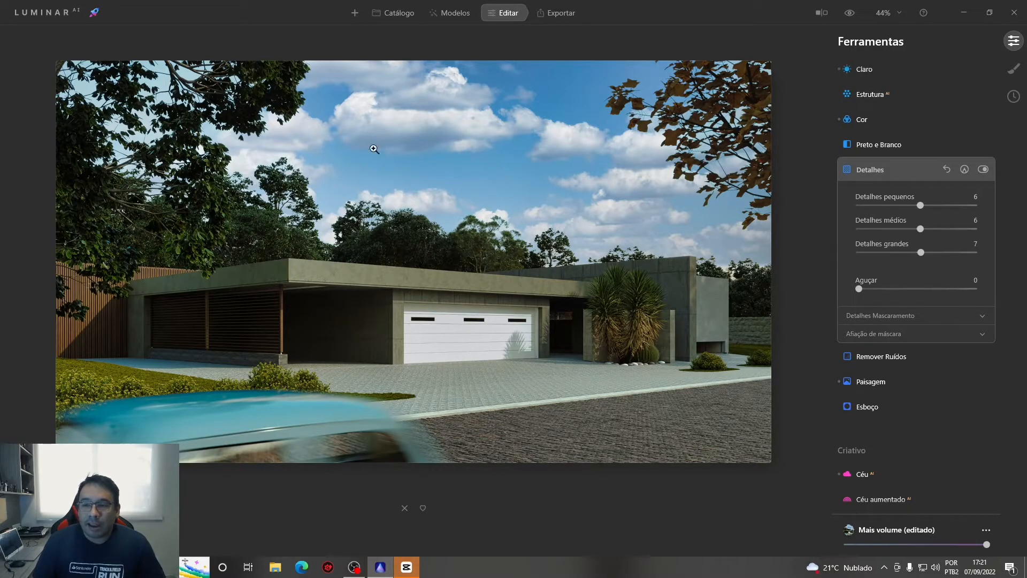
{"action": "scroll", "coordinate": [593, 182], "scroll_direction": "up", "scroll_amount": 2}
{"action": "scroll", "coordinate": [622, 204], "scroll_direction": "down", "scroll_amount": 1}
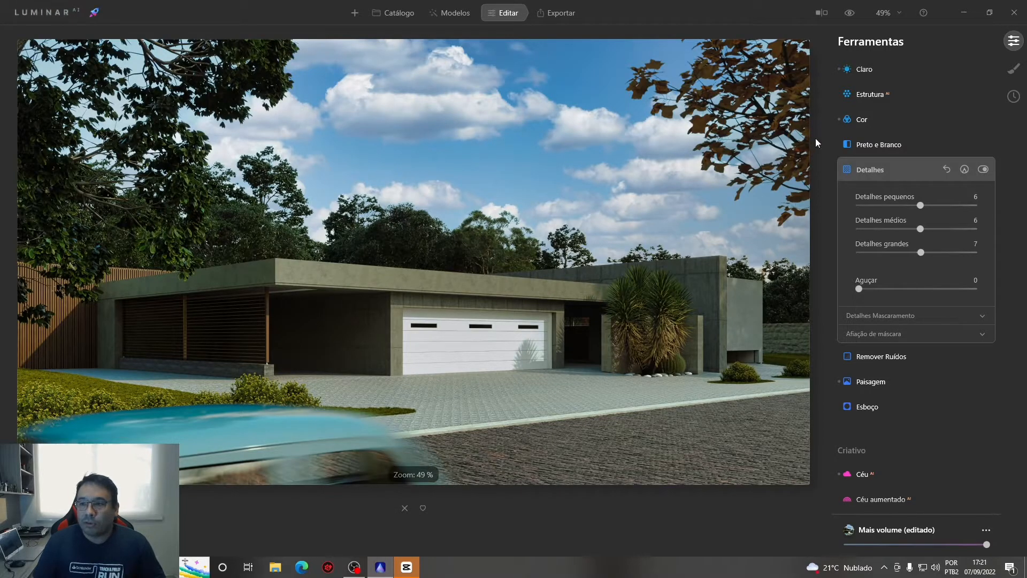
{"action": "left_click", "coordinate": [858, 69]}
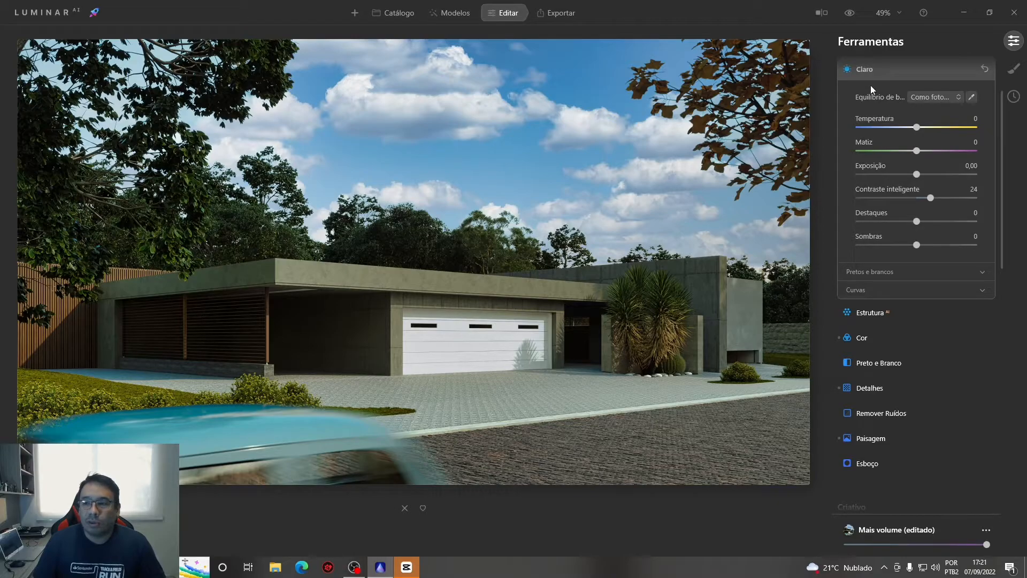
{"action": "scroll", "coordinate": [867, 72], "scroll_direction": "up", "scroll_amount": 2}
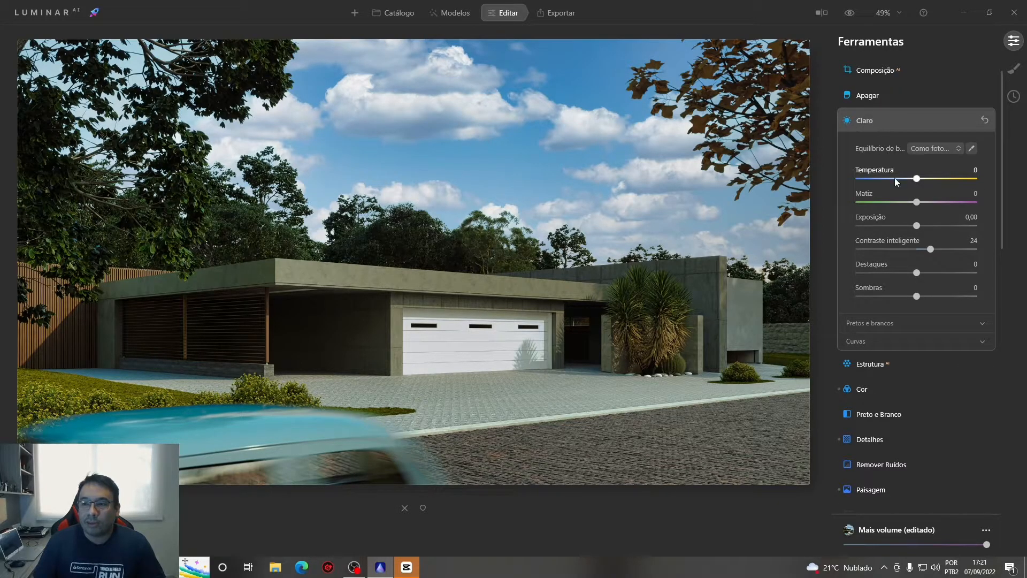
{"action": "left_click_drag", "start_coordinate": [918, 230], "coordinate": [930, 229]}
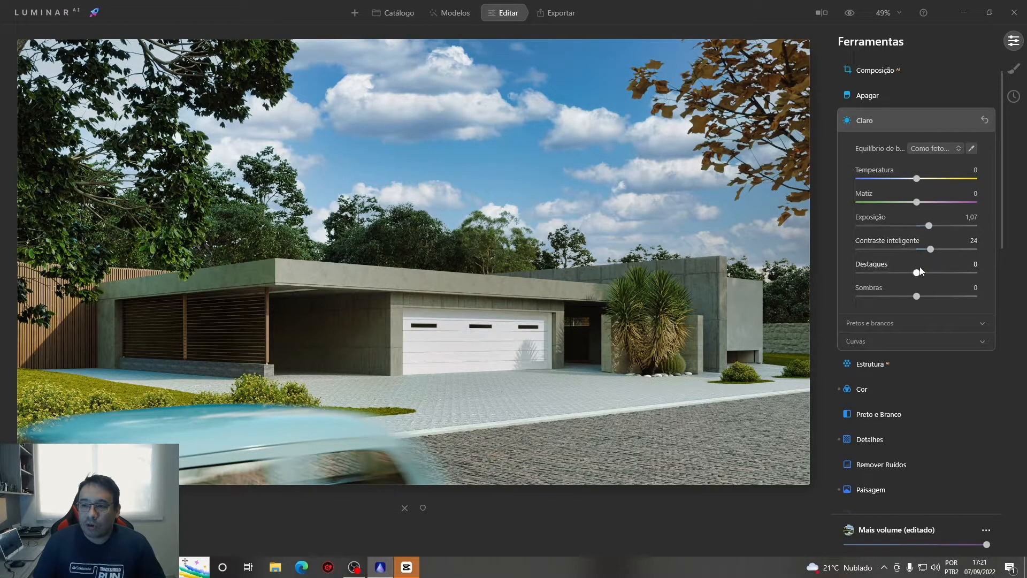
{"action": "mouse_move", "coordinate": [919, 274]}
{"action": "left_mouse_down"}
{"action": "mouse_move", "coordinate": [1000, 287]}
{"action": "mouse_move", "coordinate": [784, 281]}
{"action": "mouse_move", "coordinate": [990, 294]}
{"action": "mouse_move", "coordinate": [808, 312]}
{"action": "mouse_move", "coordinate": [859, 309]}
{"action": "mouse_move", "coordinate": [925, 277]}
{"action": "left_mouse_up"}
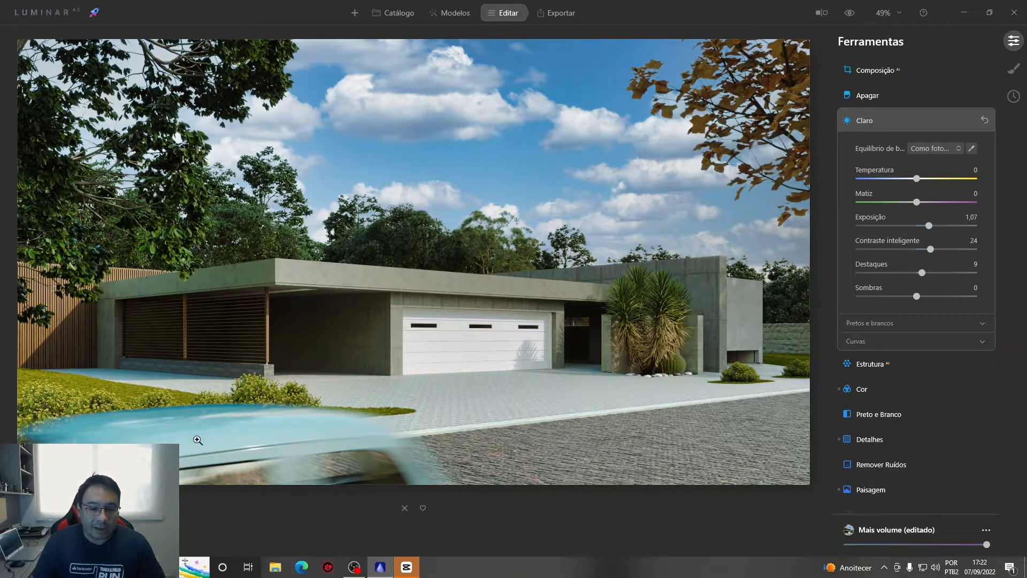
{"action": "mouse_move", "coordinate": [923, 277]}
{"action": "left_mouse_down"}
{"action": "mouse_move", "coordinate": [970, 273]}
{"action": "mouse_move", "coordinate": [915, 271]}
{"action": "mouse_move", "coordinate": [969, 274]}
{"action": "mouse_move", "coordinate": [933, 274]}
{"action": "left_mouse_up"}
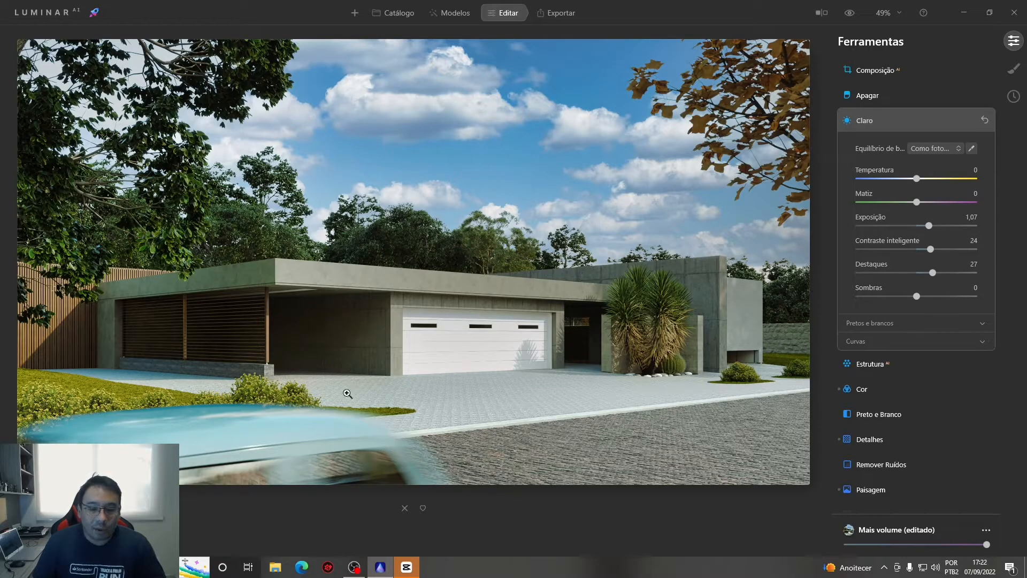
In the Claro tool, raise Sombras to 79 to lighten the shaded garage area of the house
{"action": "scroll", "coordinate": [294, 336], "scroll_direction": "up", "scroll_amount": 6}
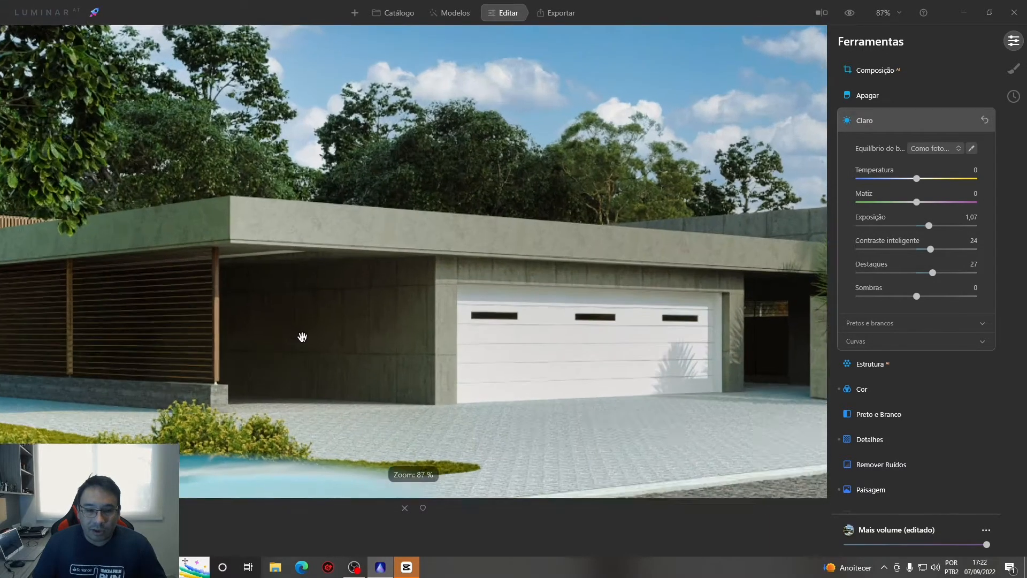
{"action": "scroll", "coordinate": [337, 336], "scroll_direction": "down", "scroll_amount": 6}
{"action": "scroll", "coordinate": [335, 337], "scroll_direction": "up", "scroll_amount": 4}
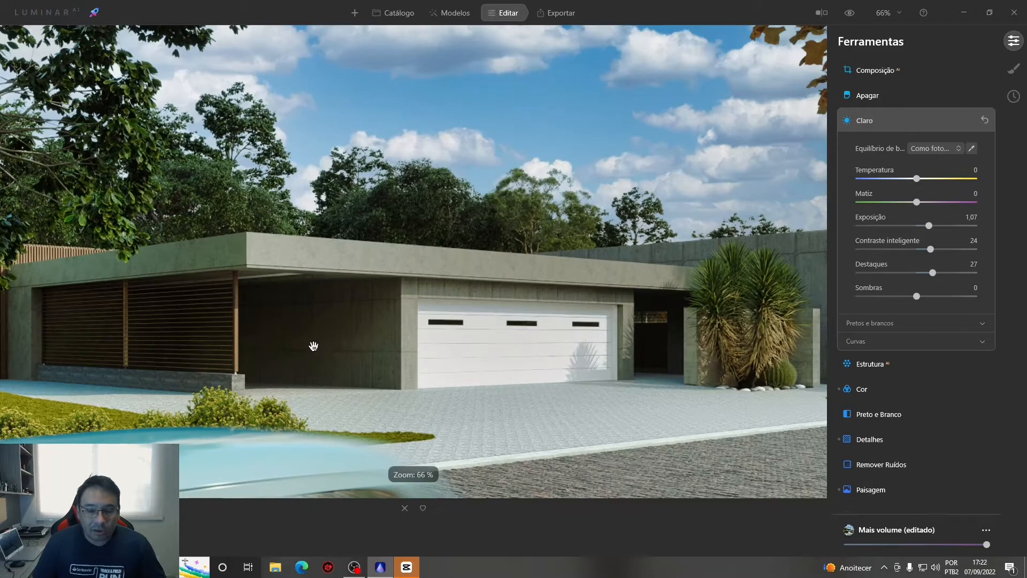
{"action": "scroll", "coordinate": [314, 345], "scroll_direction": "up", "scroll_amount": 1}
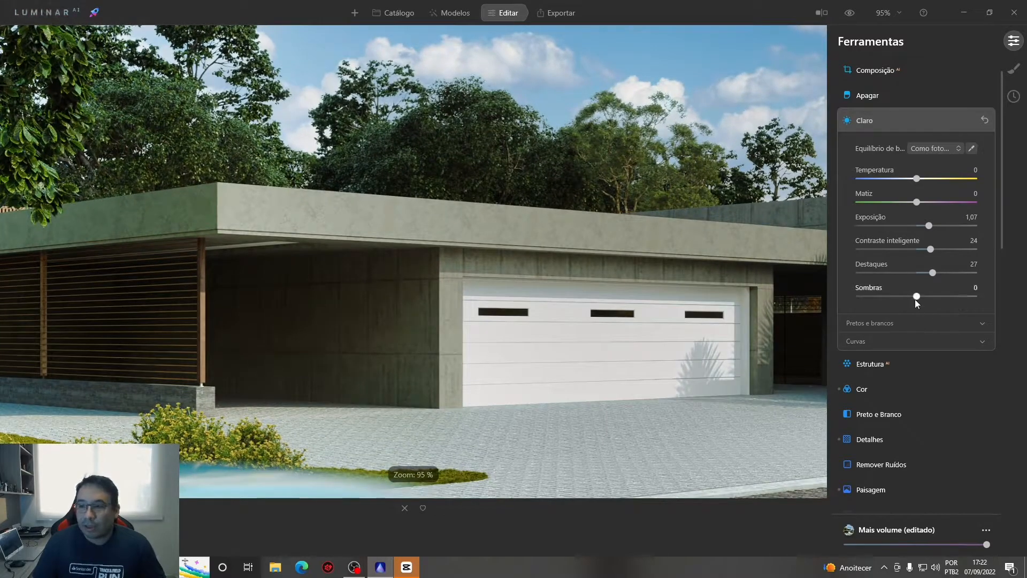
{"action": "left_click_drag", "start_coordinate": [916, 295], "coordinate": [964, 299]}
{"action": "scroll", "coordinate": [363, 345], "scroll_direction": "down", "scroll_amount": 4}
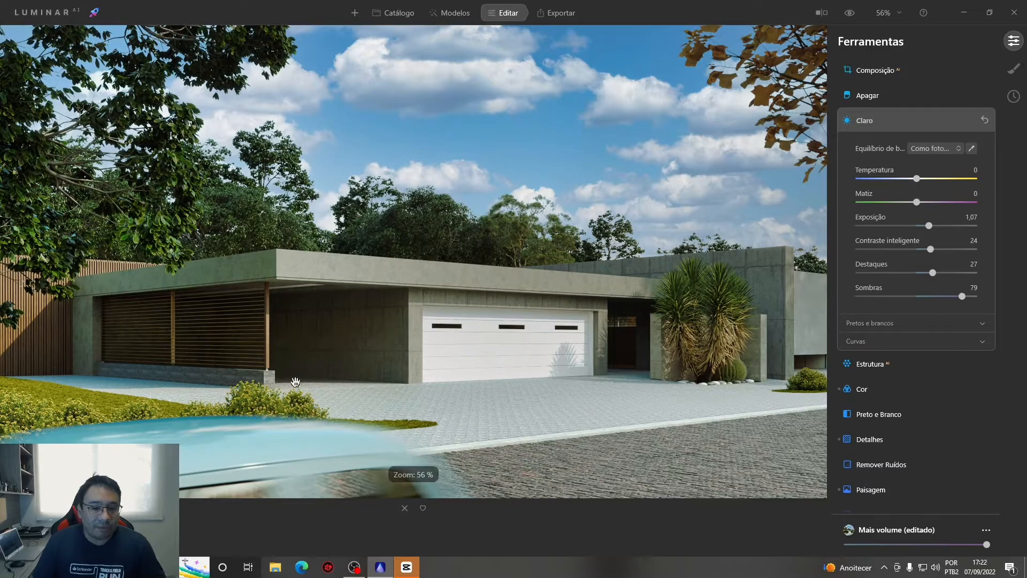
{"action": "scroll", "coordinate": [238, 337], "scroll_direction": "down", "scroll_amount": 2}
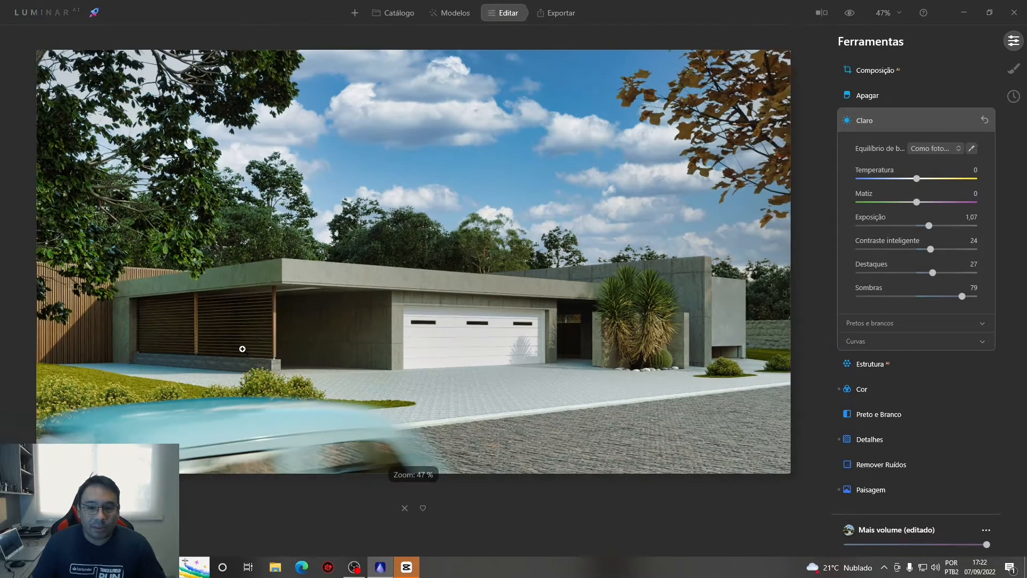
{"action": "scroll", "coordinate": [249, 339], "scroll_direction": "up", "scroll_amount": 1}
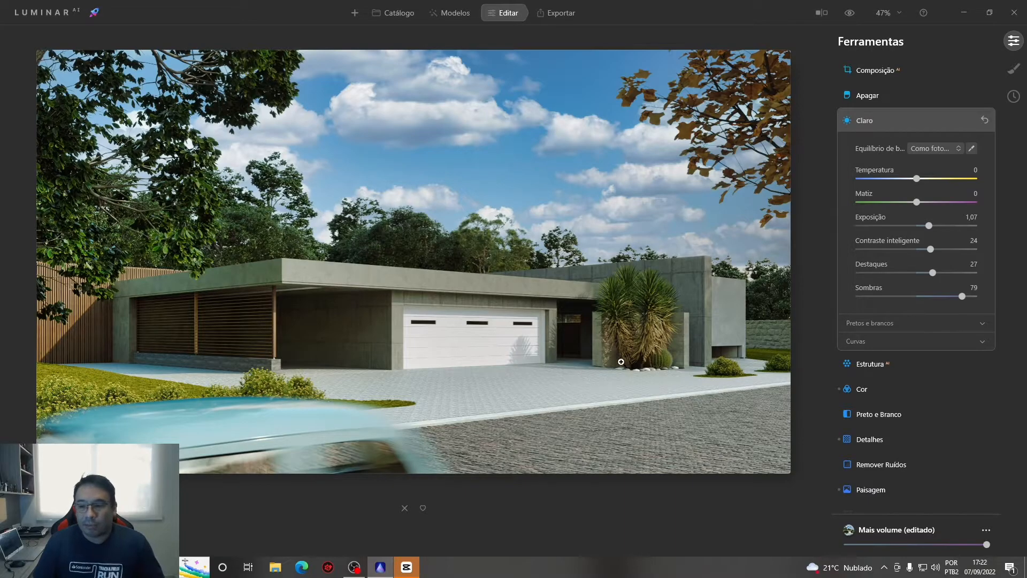
In the Esboço tool, set the vignette Quantidade to -40 and, in the advanced settings, Luz Dentro to 12
{"action": "scroll", "coordinate": [909, 398], "scroll_direction": "down", "scroll_amount": 3}
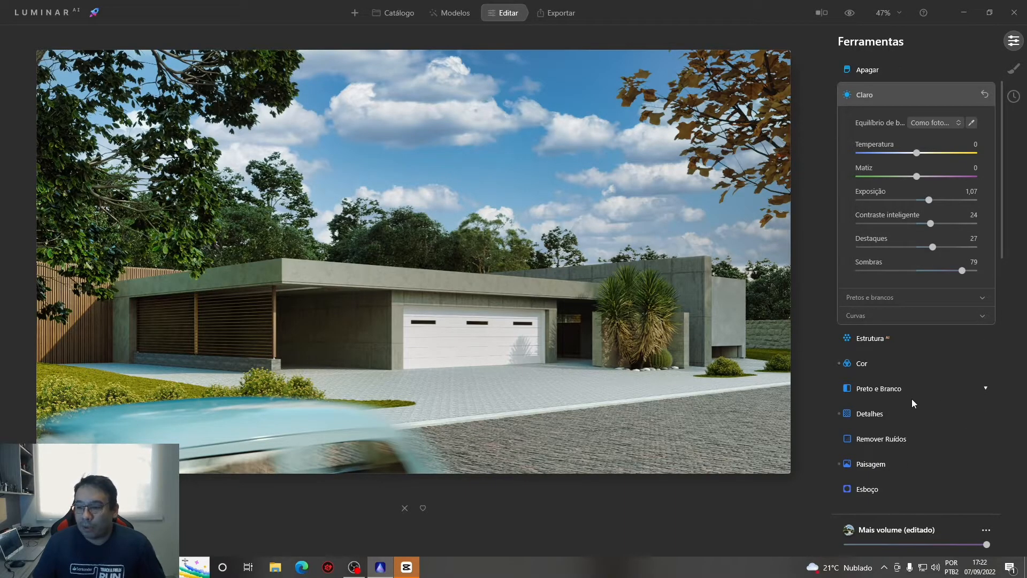
{"action": "scroll", "coordinate": [901, 399], "scroll_direction": "down", "scroll_amount": 1}
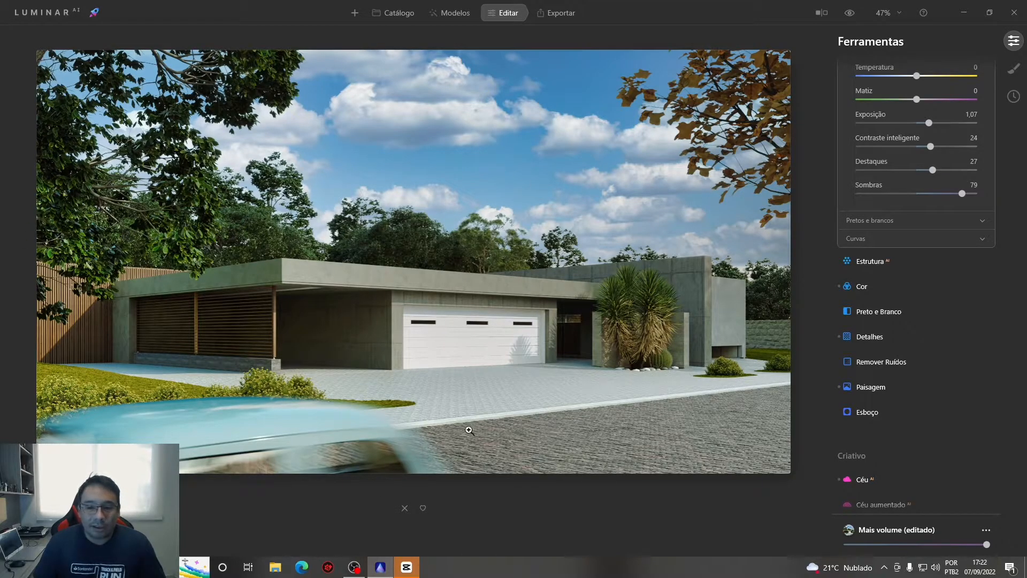
{"action": "left_click", "coordinate": [874, 414]}
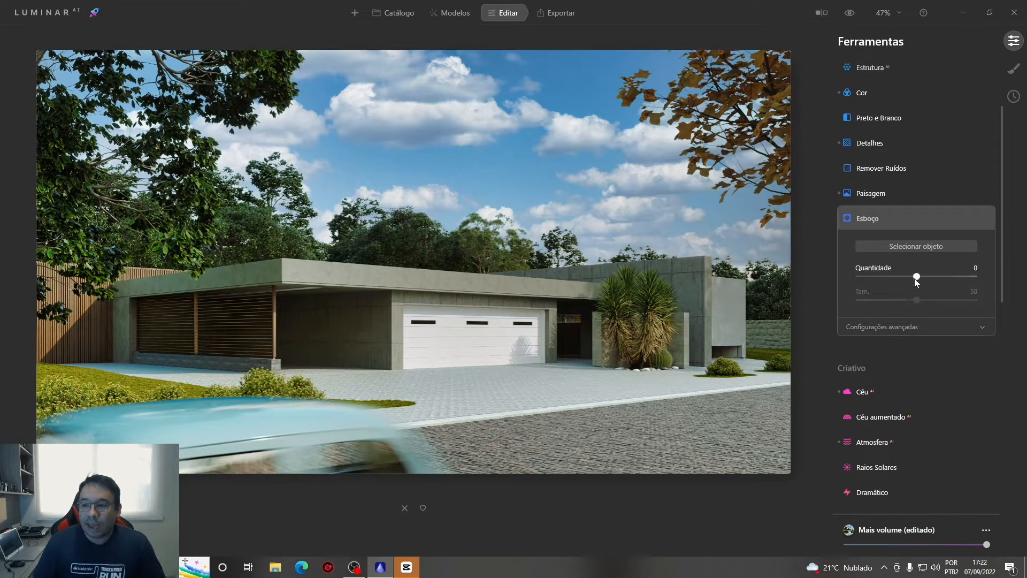
{"action": "left_click_drag", "start_coordinate": [914, 277], "coordinate": [893, 298]}
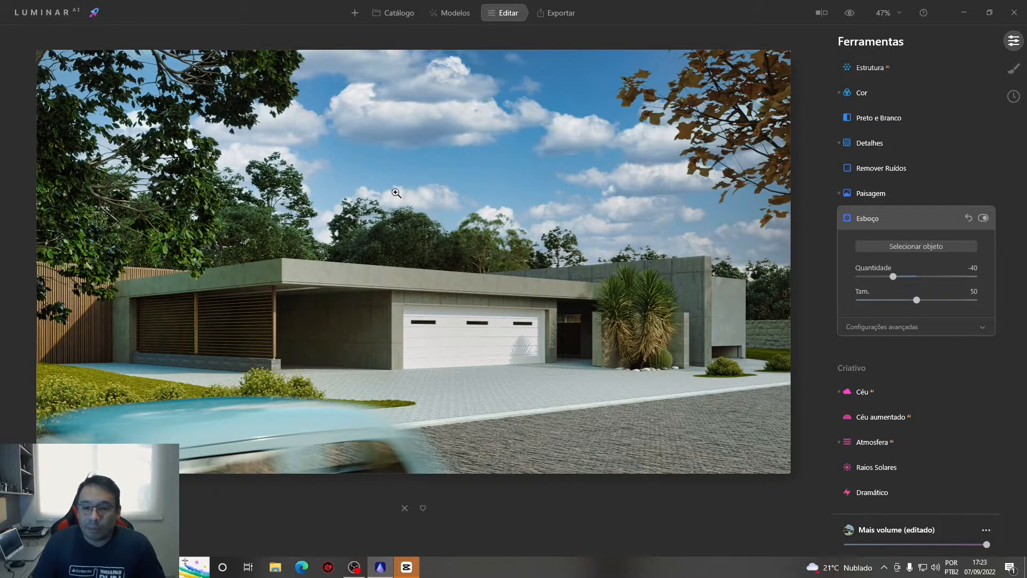
{"action": "left_click", "coordinate": [888, 326]}
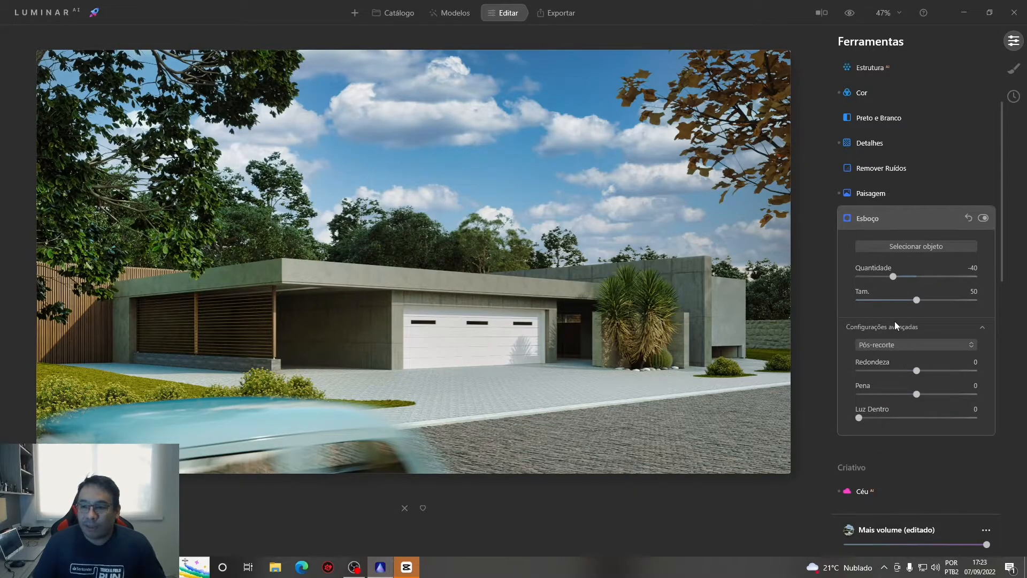
{"action": "left_click_drag", "start_coordinate": [859, 419], "coordinate": [876, 422]}
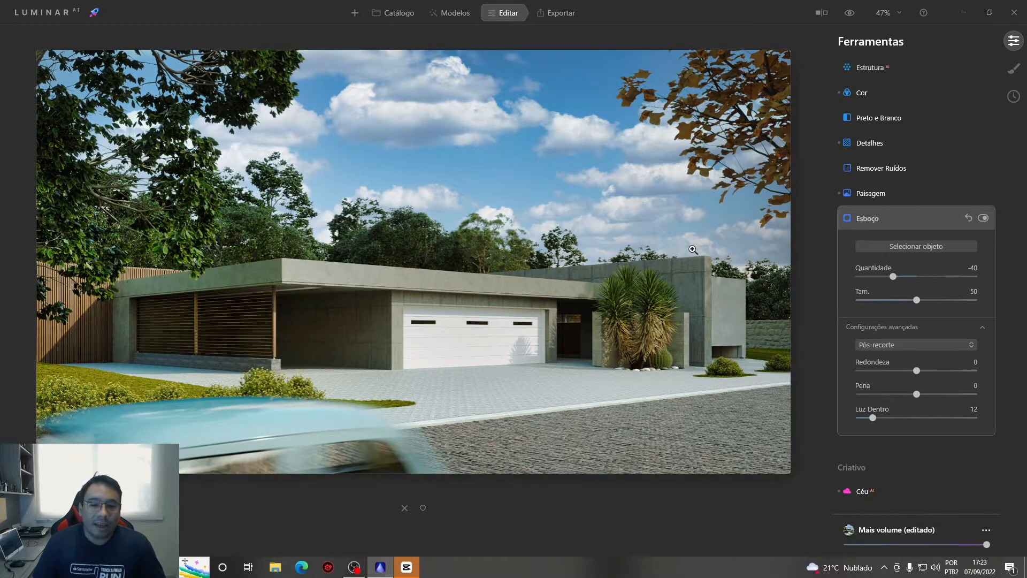
{"action": "scroll", "coordinate": [169, 229], "scroll_direction": "up", "scroll_amount": 5}
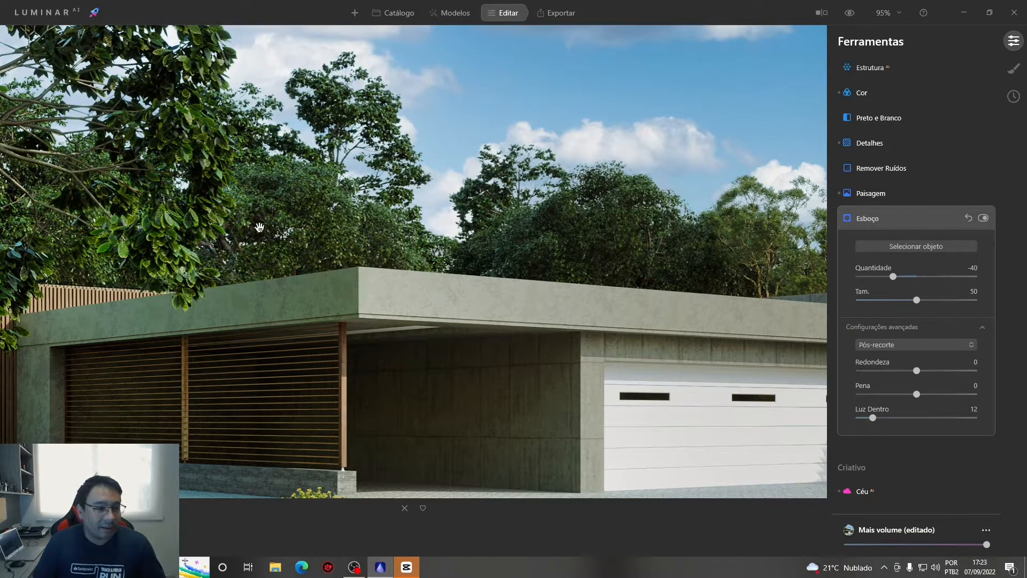
{"action": "scroll", "coordinate": [601, 353], "scroll_direction": "down", "scroll_amount": 5}
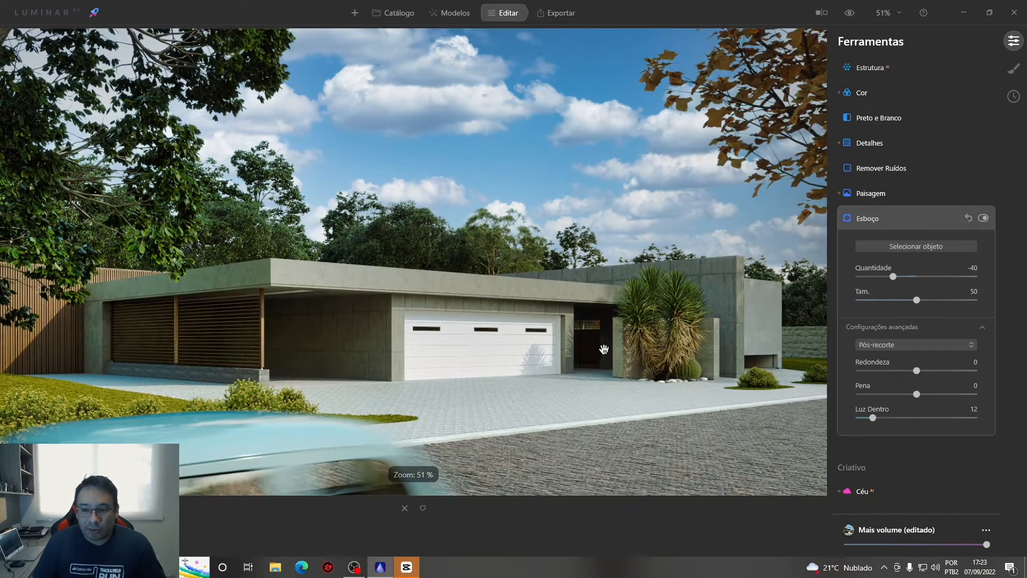
In Clarear e escurecer, choose the Escurecer brush with Tamanho do pincel 51 and Intensidade 17
{"action": "scroll", "coordinate": [926, 479], "scroll_direction": "down", "scroll_amount": 1}
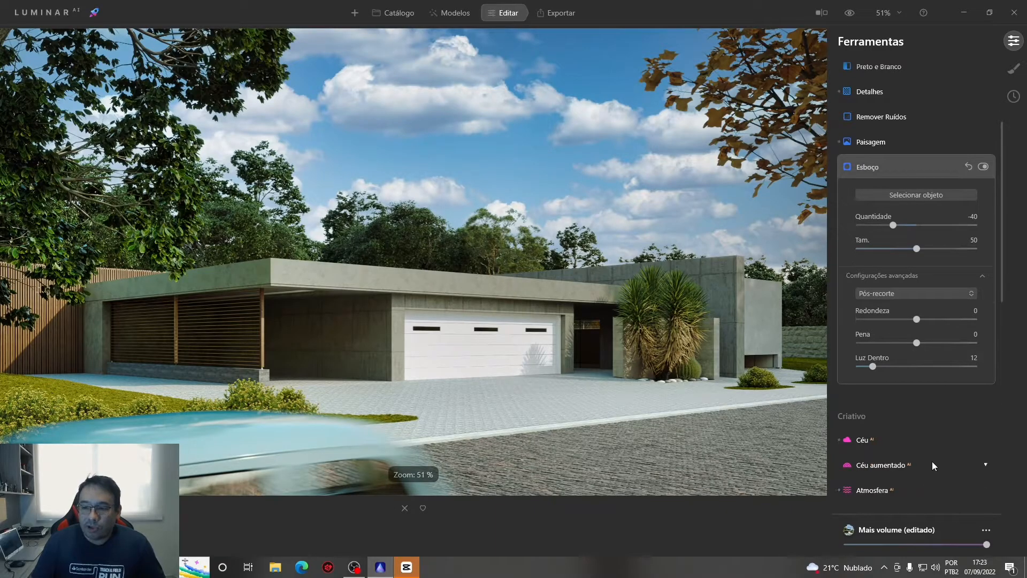
{"action": "scroll", "coordinate": [932, 464], "scroll_direction": "down", "scroll_amount": 3}
{"action": "scroll", "coordinate": [919, 406], "scroll_direction": "down", "scroll_amount": 3}
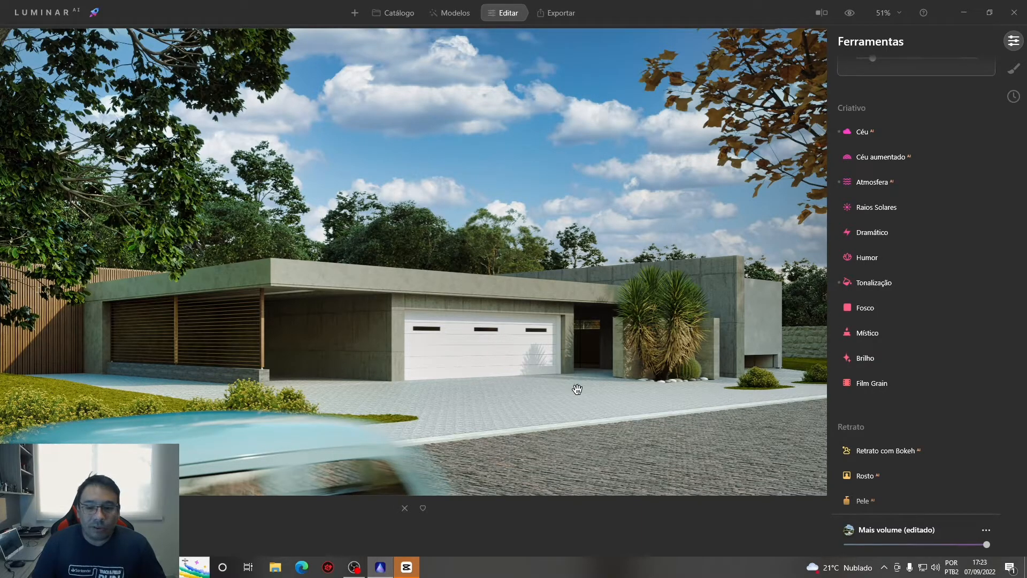
{"action": "scroll", "coordinate": [413, 360], "scroll_direction": "down", "scroll_amount": 1}
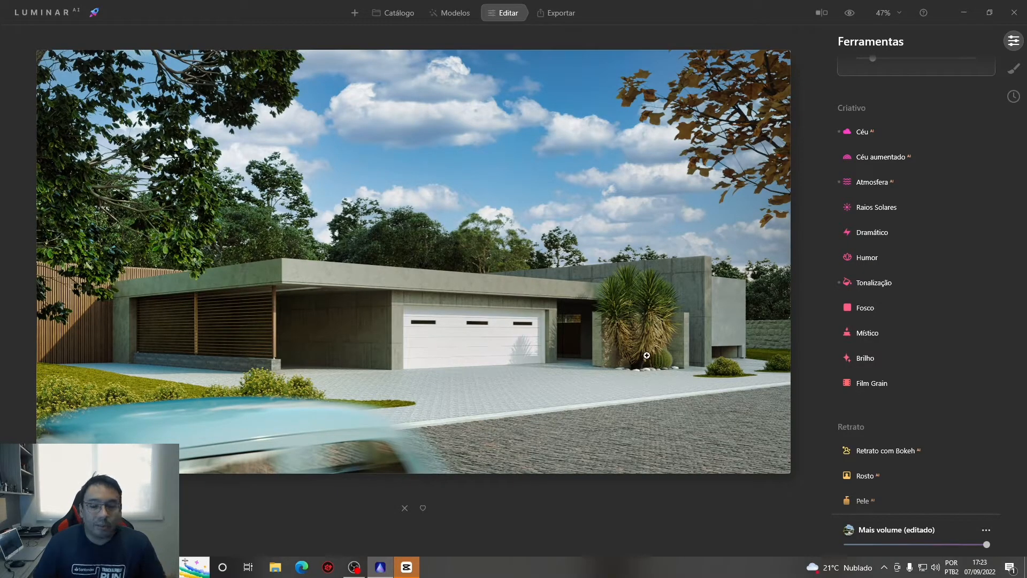
{"action": "scroll", "coordinate": [870, 430], "scroll_direction": "down", "scroll_amount": 2}
{"action": "scroll", "coordinate": [870, 430], "scroll_direction": "down", "scroll_amount": 5}
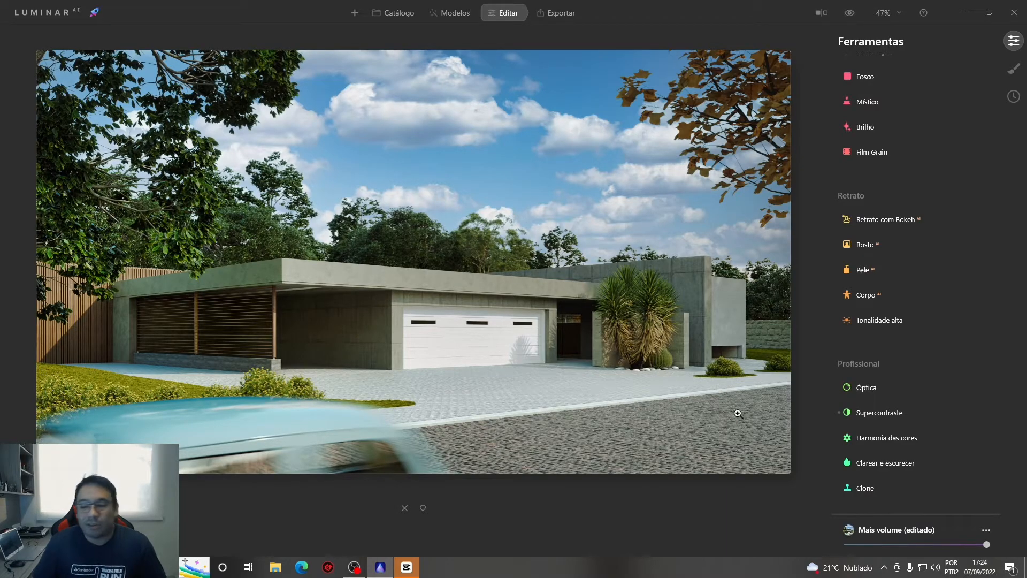
{"action": "left_click", "coordinate": [877, 462]}
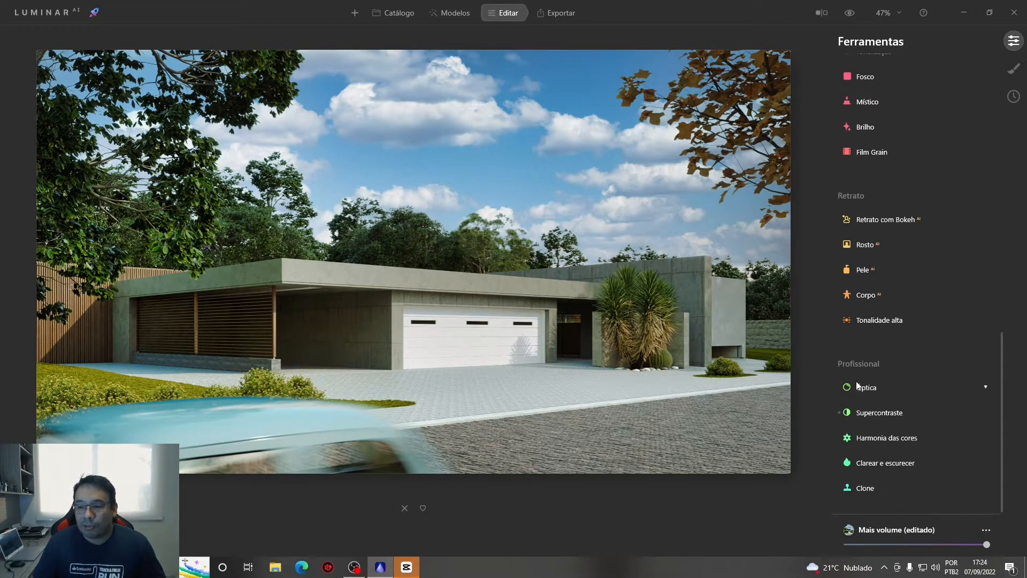
{"action": "left_click", "coordinate": [875, 464]}
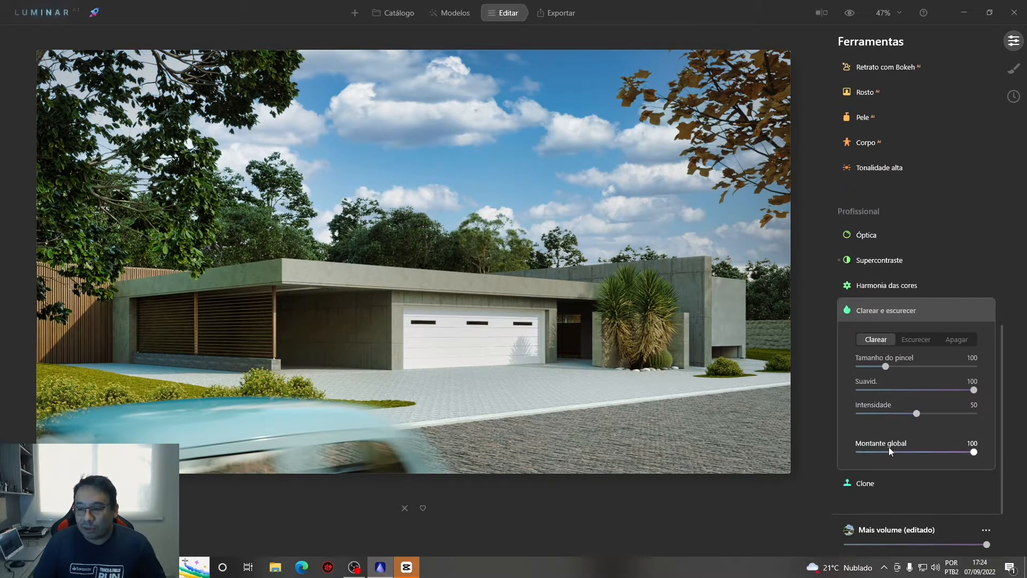
{"action": "left_click", "coordinate": [909, 340]}
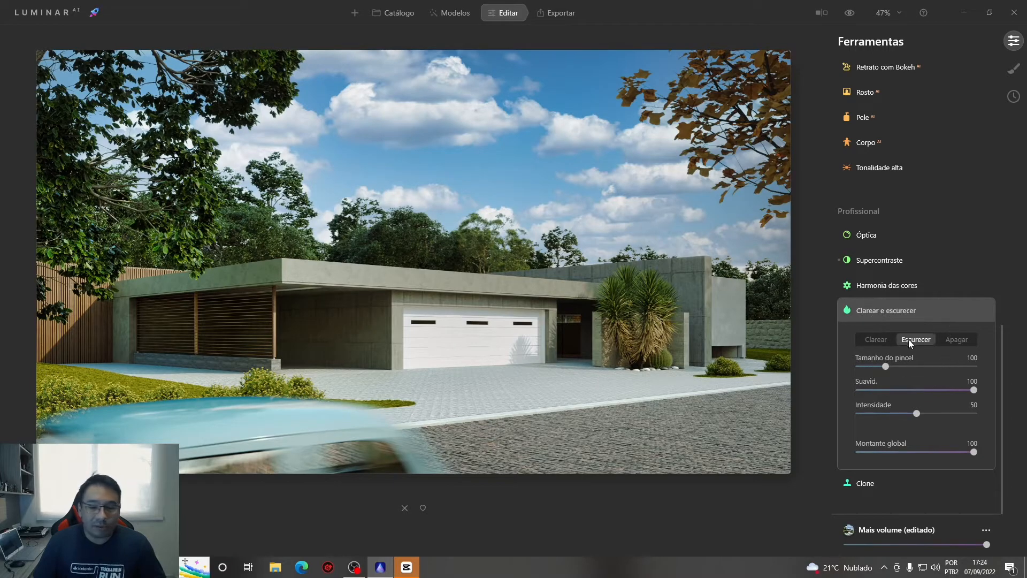
{"action": "left_click_drag", "start_coordinate": [886, 367], "coordinate": [870, 369]}
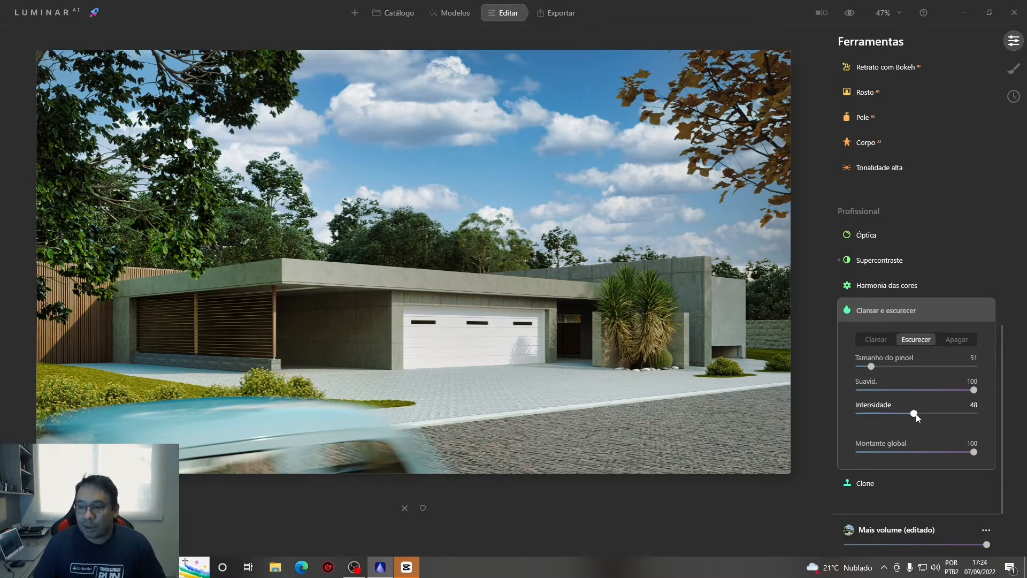
{"action": "left_click_drag", "start_coordinate": [884, 415], "coordinate": [880, 415]}
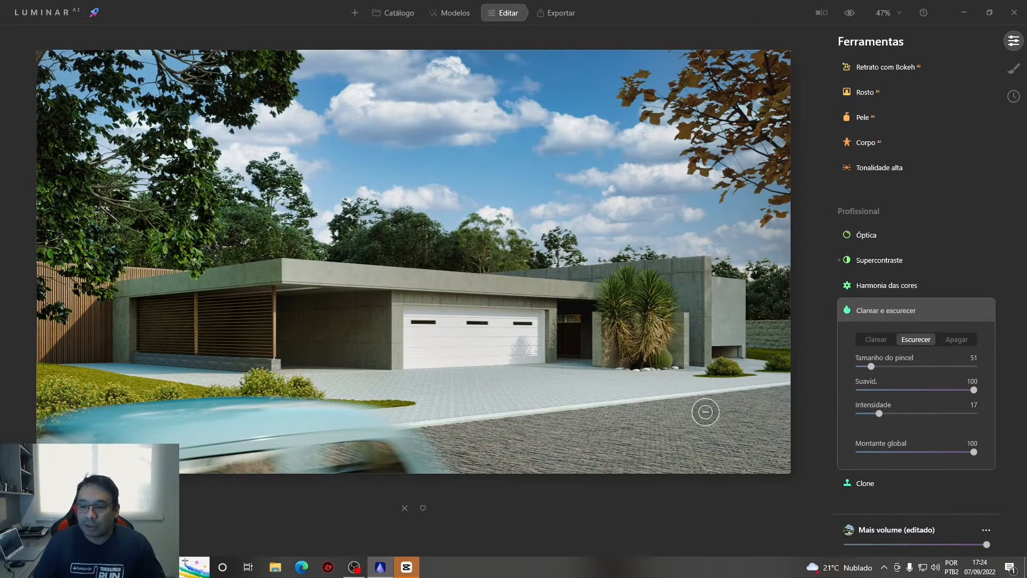
Paint darkening strokes over the asphalt street and the paved driveway in front of the house
{"action": "mouse_move", "coordinate": [493, 467]}
{"action": "left_mouse_down"}
{"action": "mouse_move", "coordinate": [771, 408]}
{"action": "mouse_move", "coordinate": [631, 465]}
{"action": "mouse_move", "coordinate": [731, 463]}
{"action": "mouse_move", "coordinate": [781, 401]}
{"action": "mouse_move", "coordinate": [789, 461]}
{"action": "mouse_move", "coordinate": [468, 436]}
{"action": "mouse_move", "coordinate": [597, 436]}
{"action": "mouse_move", "coordinate": [712, 406]}
{"action": "left_mouse_up"}
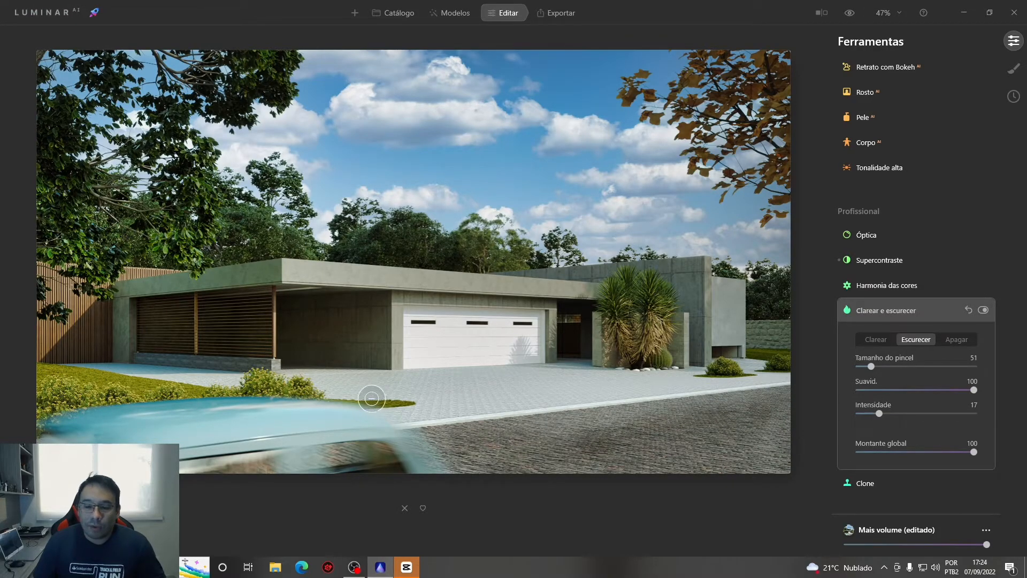
{"action": "mouse_move", "coordinate": [326, 378]}
{"action": "left_mouse_down"}
{"action": "mouse_move", "coordinate": [442, 408]}
{"action": "mouse_move", "coordinate": [456, 400]}
{"action": "mouse_move", "coordinate": [372, 375]}
{"action": "mouse_move", "coordinate": [498, 405]}
{"action": "mouse_move", "coordinate": [316, 378]}
{"action": "mouse_move", "coordinate": [485, 418]}
{"action": "mouse_move", "coordinate": [427, 381]}
{"action": "mouse_move", "coordinate": [475, 406]}
{"action": "mouse_move", "coordinate": [696, 438]}
{"action": "mouse_move", "coordinate": [444, 390]}
{"action": "mouse_move", "coordinate": [524, 454]}
{"action": "mouse_move", "coordinate": [475, 433]}
{"action": "mouse_move", "coordinate": [540, 432]}
{"action": "mouse_move", "coordinate": [493, 391]}
{"action": "mouse_move", "coordinate": [589, 427]}
{"action": "mouse_move", "coordinate": [531, 417]}
{"action": "mouse_move", "coordinate": [532, 430]}
{"action": "mouse_move", "coordinate": [597, 444]}
{"action": "mouse_move", "coordinate": [698, 439]}
{"action": "mouse_move", "coordinate": [550, 420]}
{"action": "mouse_move", "coordinate": [574, 446]}
{"action": "mouse_move", "coordinate": [404, 406]}
{"action": "mouse_move", "coordinate": [309, 403]}
{"action": "mouse_move", "coordinate": [735, 386]}
{"action": "mouse_move", "coordinate": [672, 397]}
{"action": "mouse_move", "coordinate": [506, 391]}
{"action": "mouse_move", "coordinate": [366, 365]}
{"action": "mouse_move", "coordinate": [636, 429]}
{"action": "mouse_move", "coordinate": [710, 402]}
{"action": "mouse_move", "coordinate": [575, 410]}
{"action": "mouse_move", "coordinate": [558, 381]}
{"action": "mouse_move", "coordinate": [729, 423]}
{"action": "mouse_move", "coordinate": [461, 410]}
{"action": "mouse_move", "coordinate": [495, 465]}
{"action": "mouse_move", "coordinate": [677, 459]}
{"action": "mouse_move", "coordinate": [537, 430]}
{"action": "left_mouse_up"}
{"action": "scroll", "coordinate": [715, 452], "scroll_direction": "up", "scroll_amount": 4}
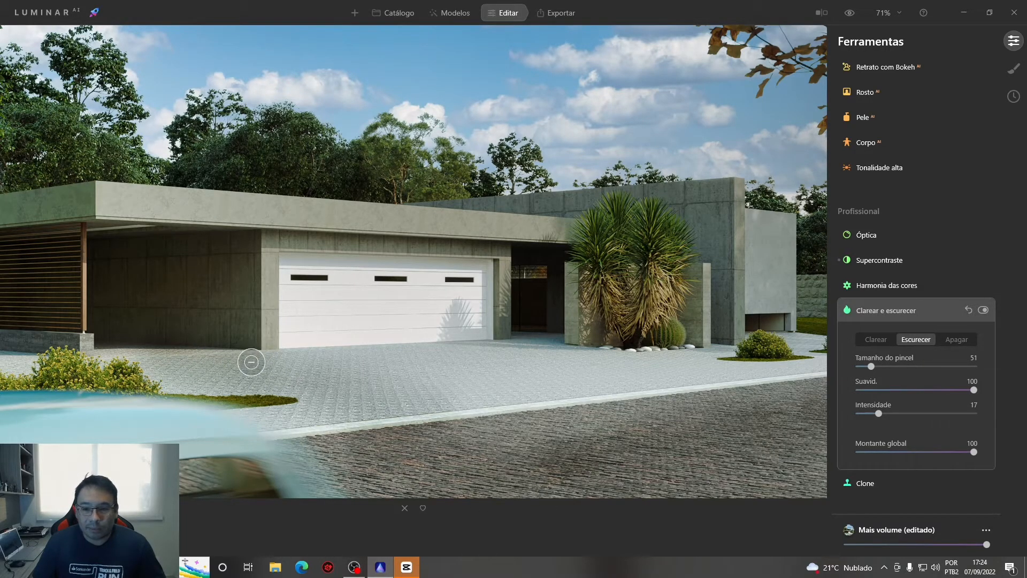
{"action": "scroll", "coordinate": [535, 426], "scroll_direction": "down", "scroll_amount": 2}
{"action": "scroll", "coordinate": [536, 427], "scroll_direction": "down", "scroll_amount": 1}
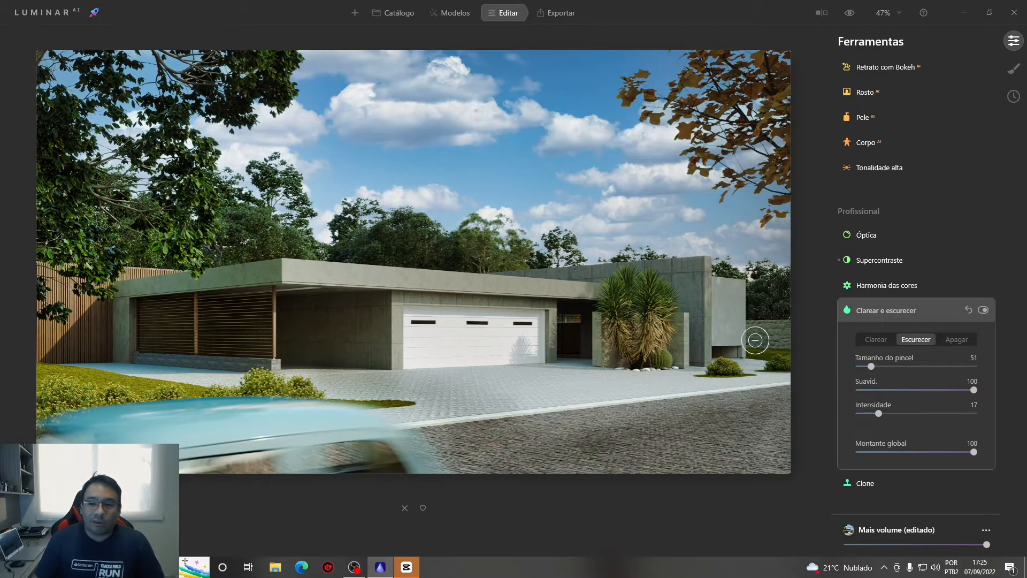
In the Óptica tool, set Distorção da lente to -3
{"action": "left_click", "coordinate": [862, 236]}
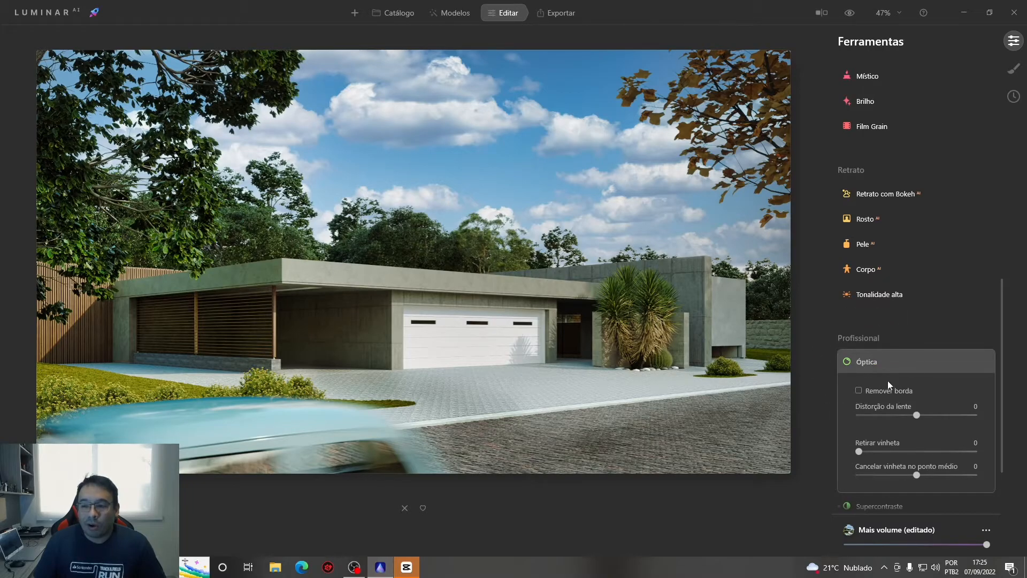
{"action": "mouse_move", "coordinate": [912, 415]}
{"action": "left_click_drag", "start_coordinate": [916, 416], "coordinate": [915, 417]}
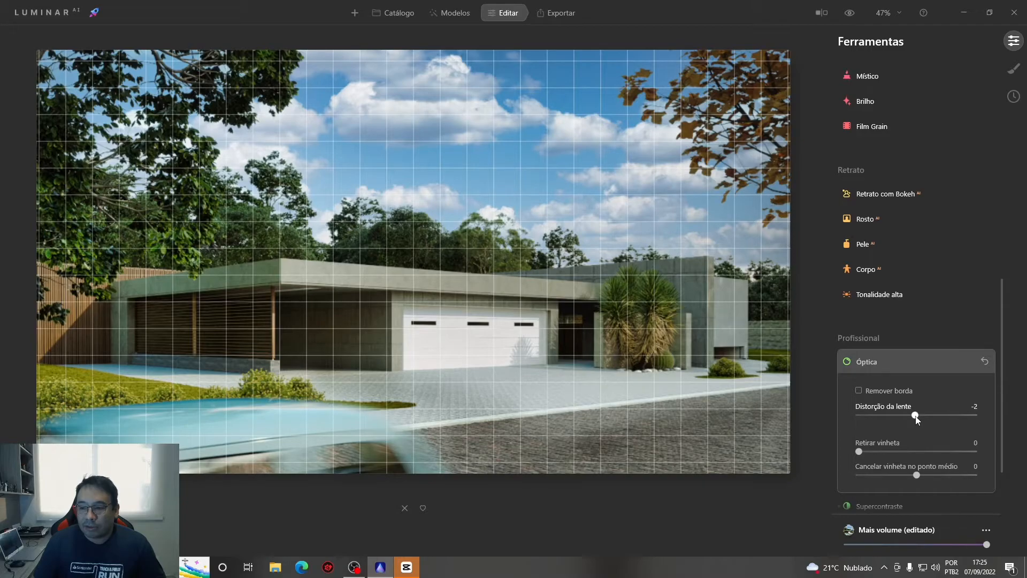
{"action": "left_click_drag", "start_coordinate": [916, 419], "coordinate": [915, 419]}
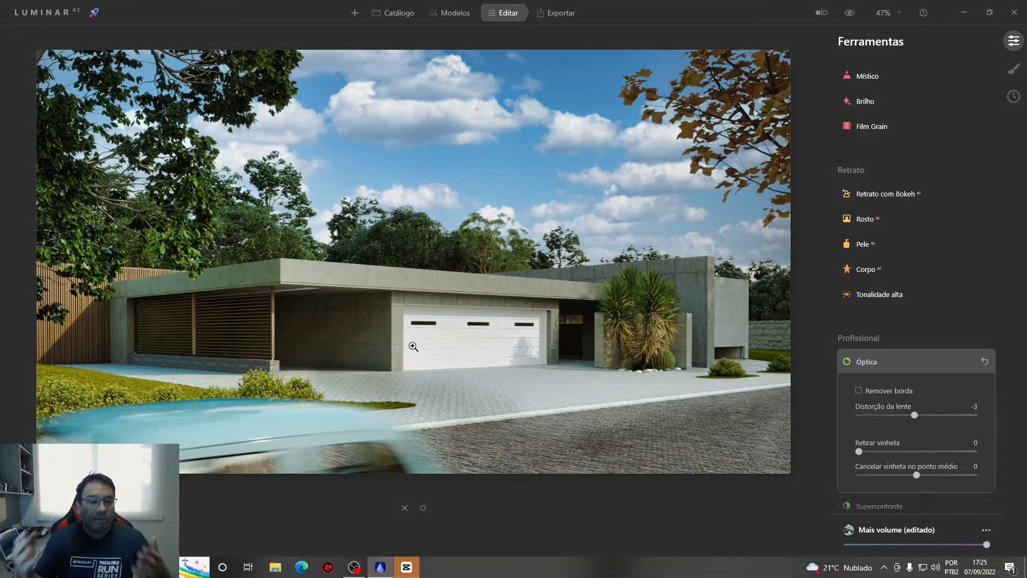
{"action": "scroll", "coordinate": [413, 347], "scroll_direction": "down", "scroll_amount": 1}
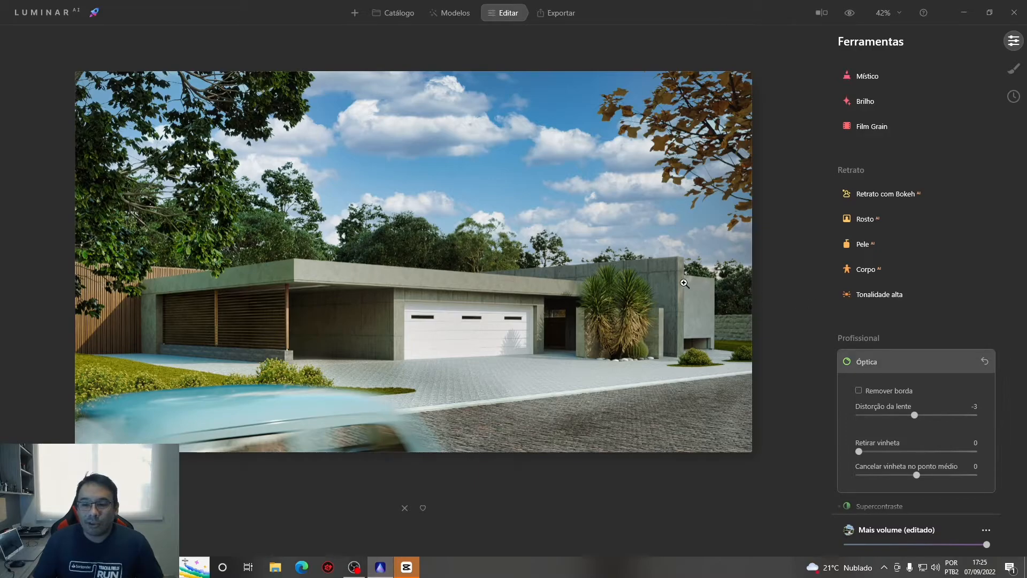
{"action": "scroll", "coordinate": [485, 169], "scroll_direction": "up", "scroll_amount": 1}
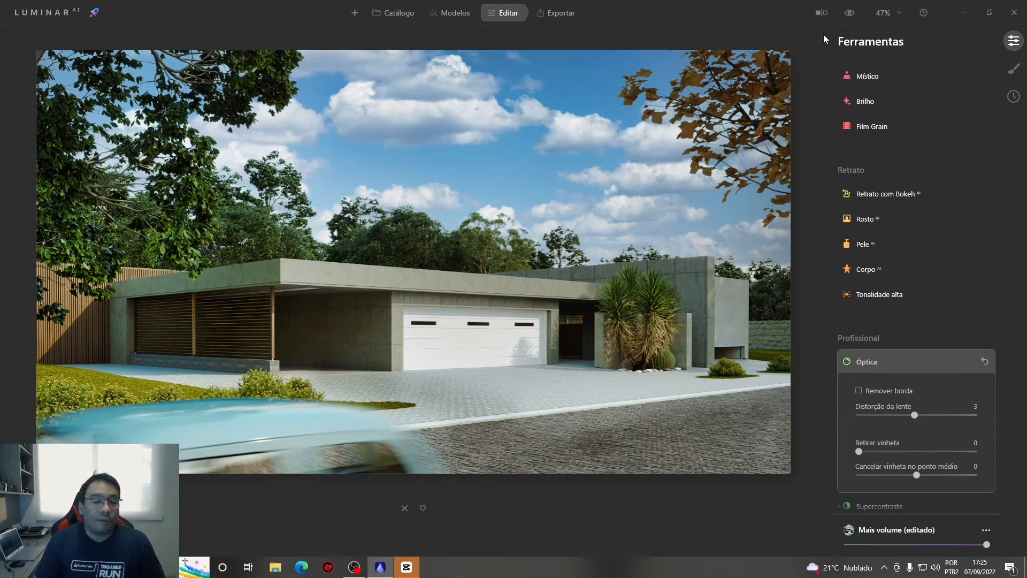
Compare the edited render with the original image several times, ending on the edited version
{"action": "left_click", "coordinate": [850, 13]}
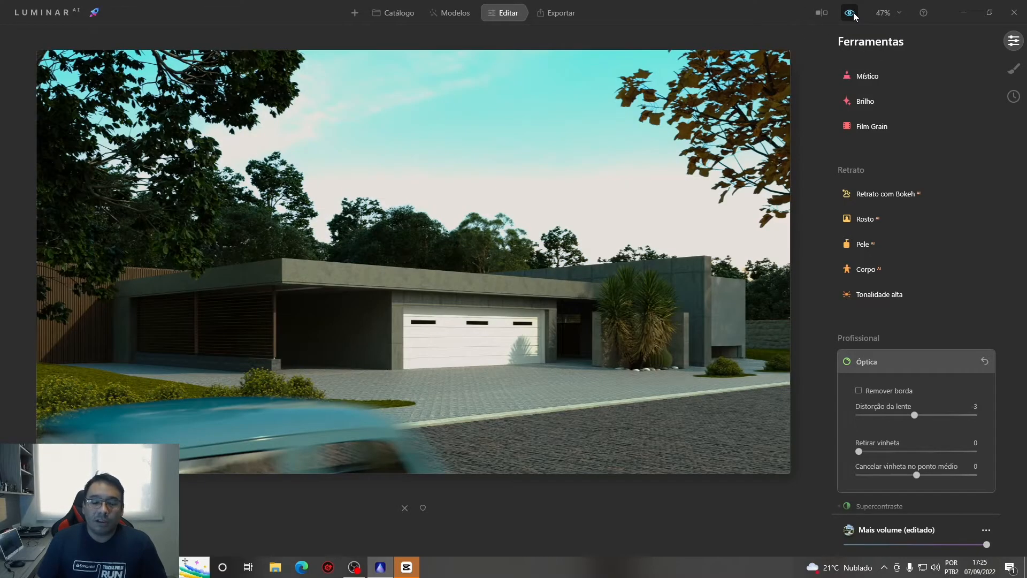
{"action": "left_click", "coordinate": [851, 13]}
{"action": "left_click", "coordinate": [851, 13]}
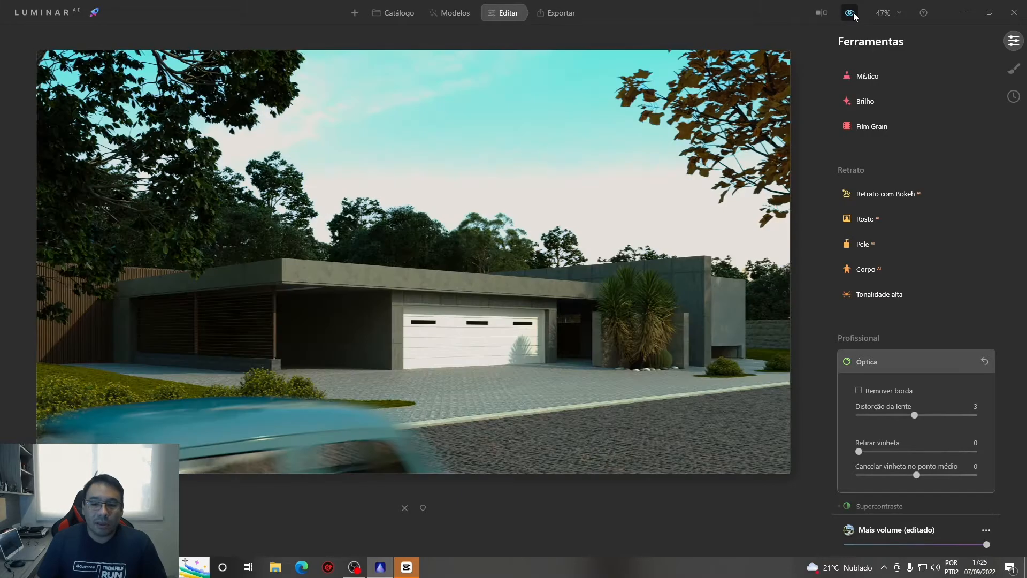
{"action": "left_click", "coordinate": [850, 13]}
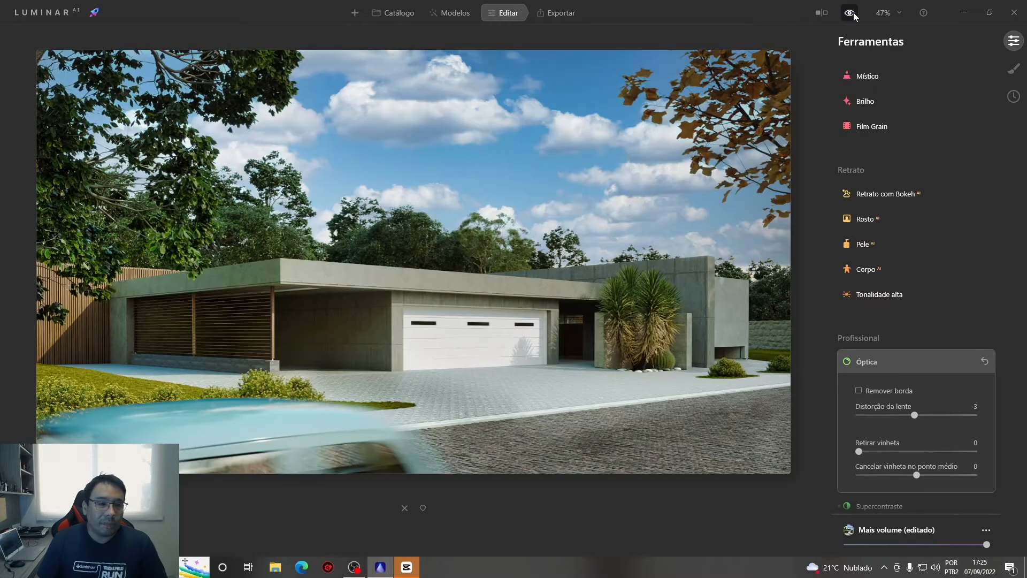
{"action": "left_click", "coordinate": [850, 13]}
{"action": "left_click", "coordinate": [850, 13]}
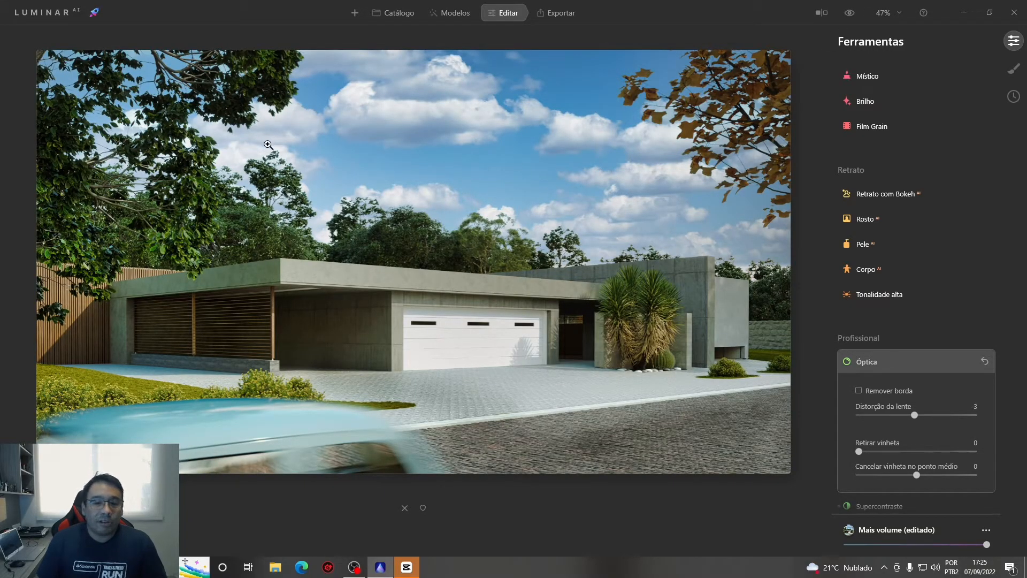
Open the export options and look through the photo's Ajustes commands for copying and pasting adjustments
{"action": "left_click", "coordinate": [566, 15]}
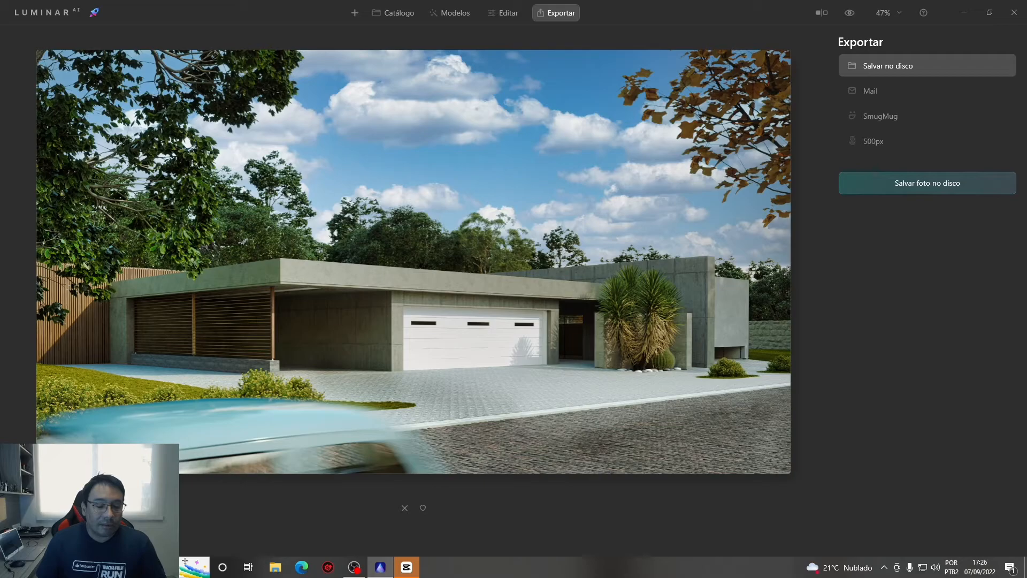
{"action": "right_click", "coordinate": [39, 332]}
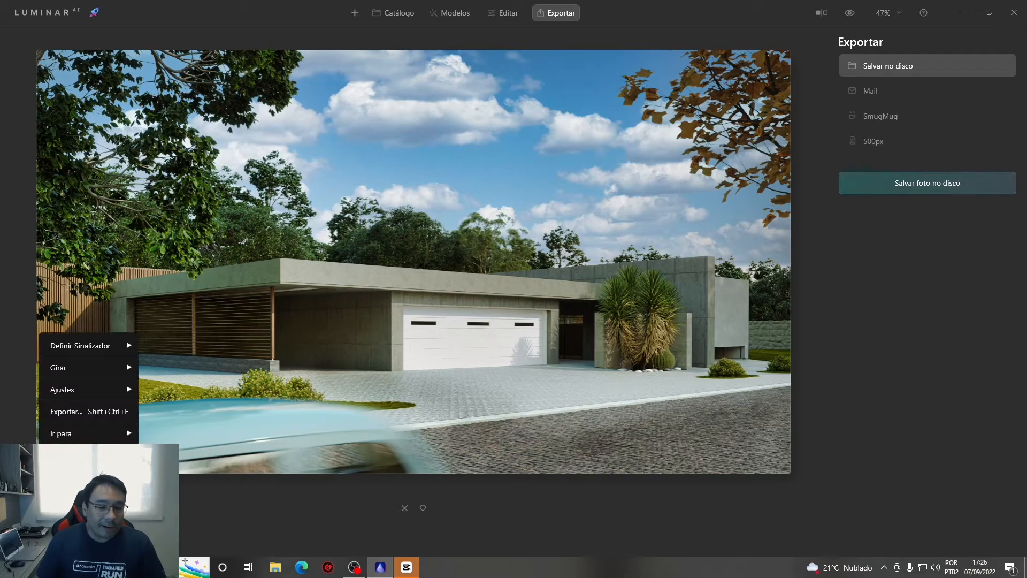
{"action": "mouse_move", "coordinate": [108, 397]}
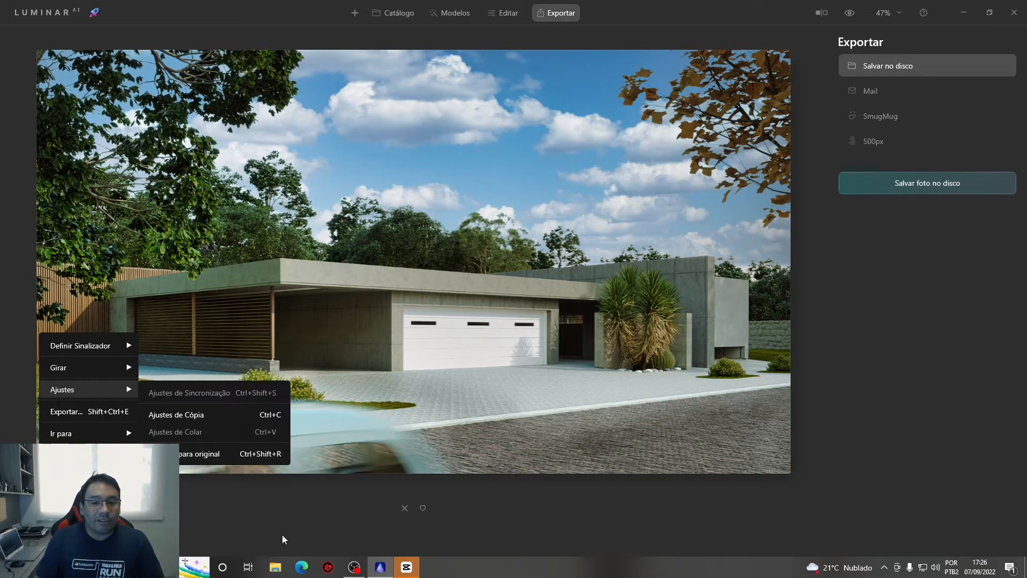
{"action": "left_click", "coordinate": [297, 528]}
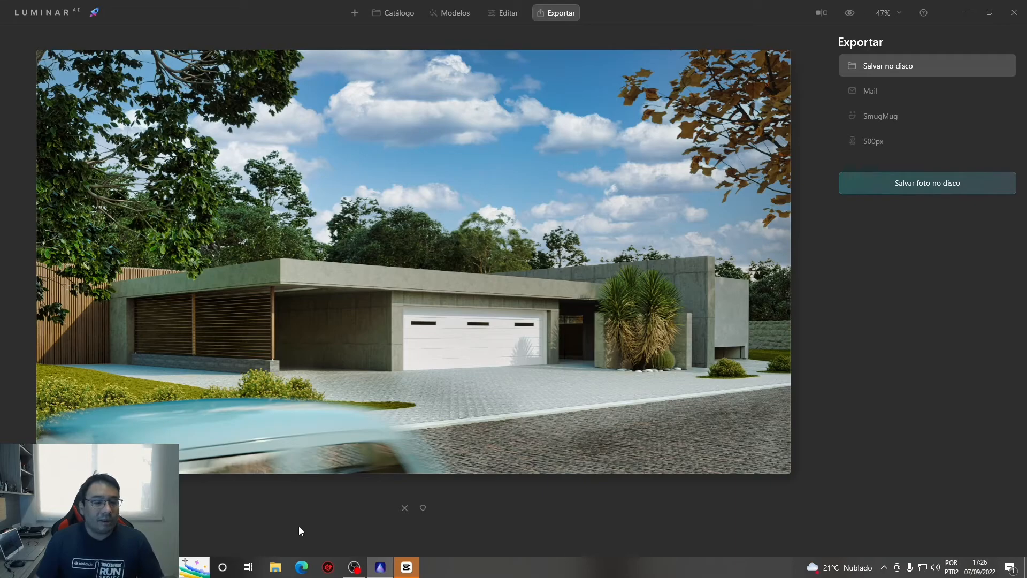